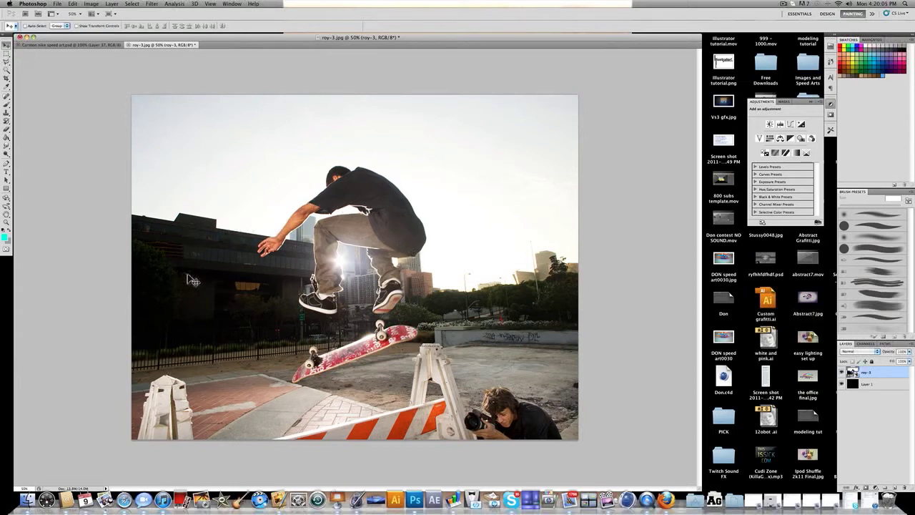
- Start a Pen tool path on the roy-3 layer at the back of the skater's shirt collar
{"action": "left_click", "coordinate": [7, 165]}
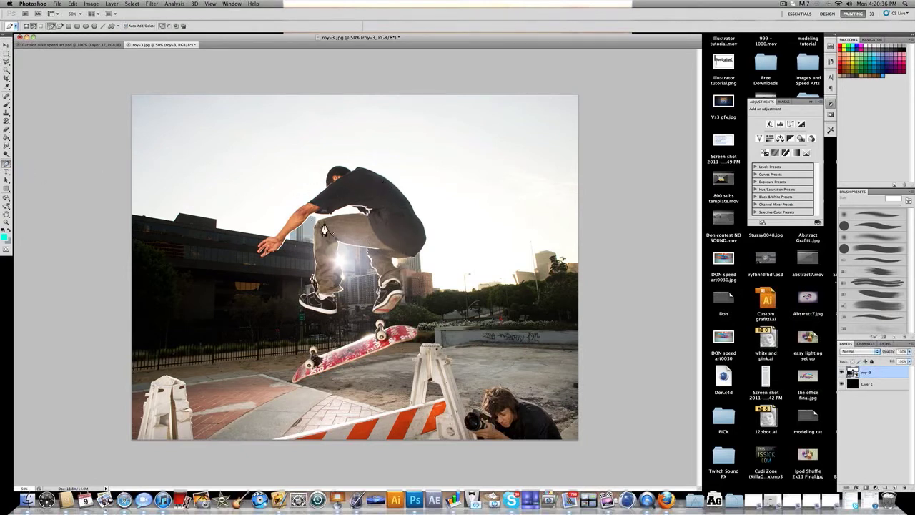
{"action": "left_click", "coordinate": [6, 167]}
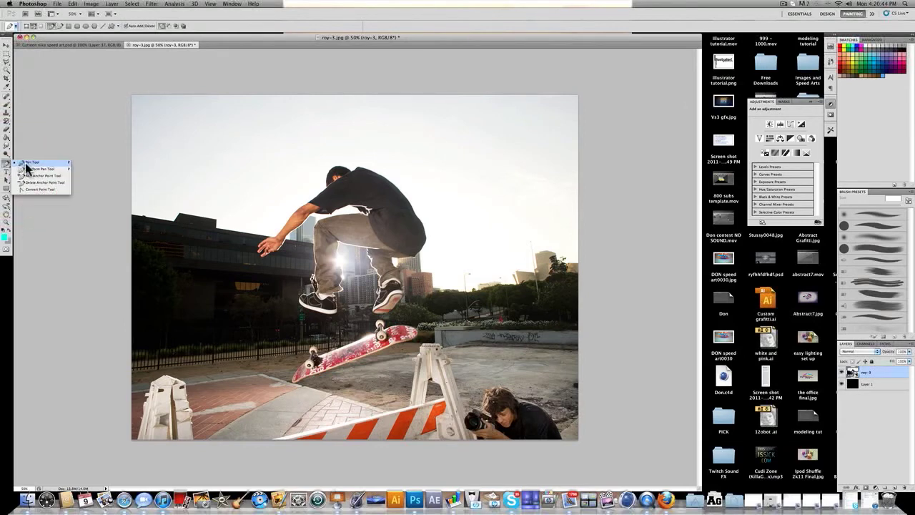
{"action": "left_click", "coordinate": [29, 164]}
{"action": "key", "text": "super+equal"}
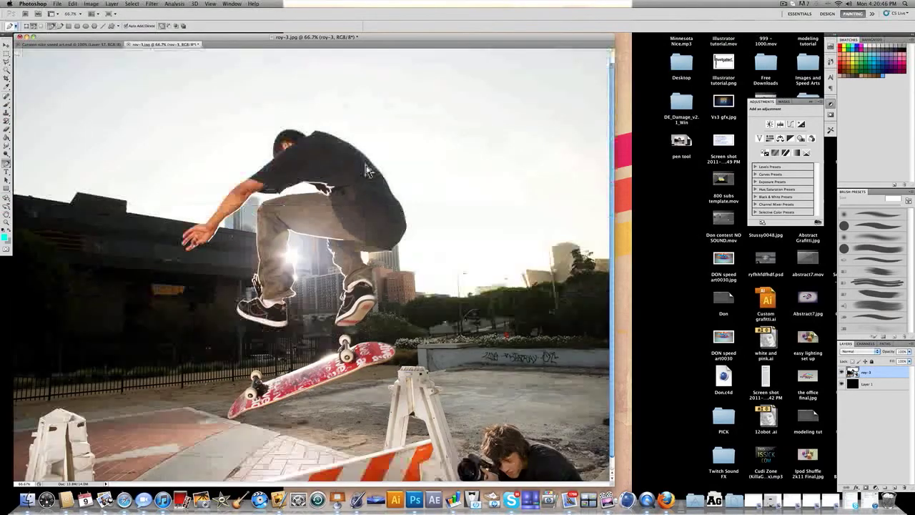
{"action": "key", "text": "super+equal"}
{"action": "scroll", "coordinate": [372, 208], "scroll_direction": "up", "scroll_amount": 3}
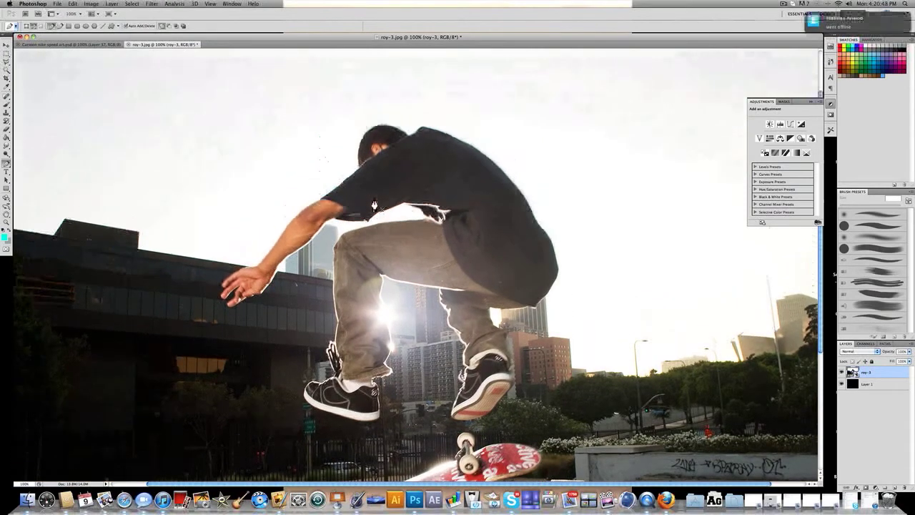
{"action": "key", "text": "super+equal"}
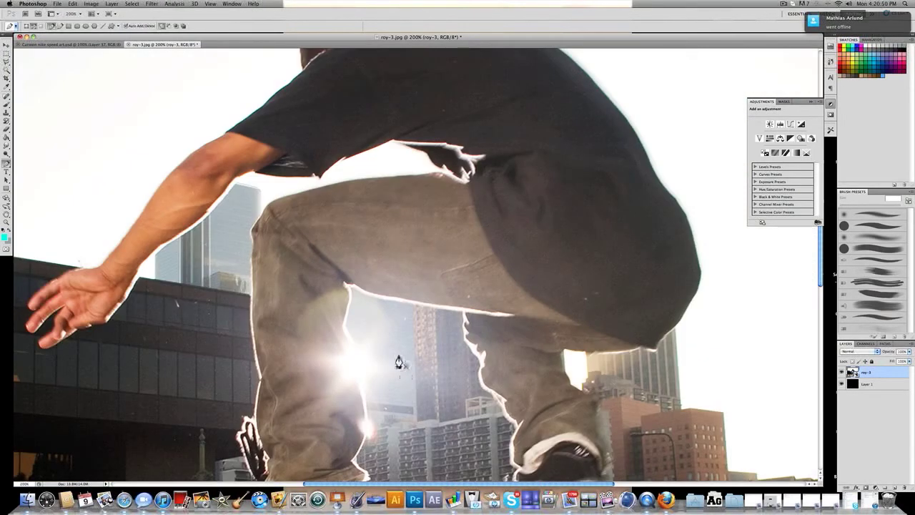
{"action": "scroll", "coordinate": [400, 363], "scroll_direction": "up", "scroll_amount": 5}
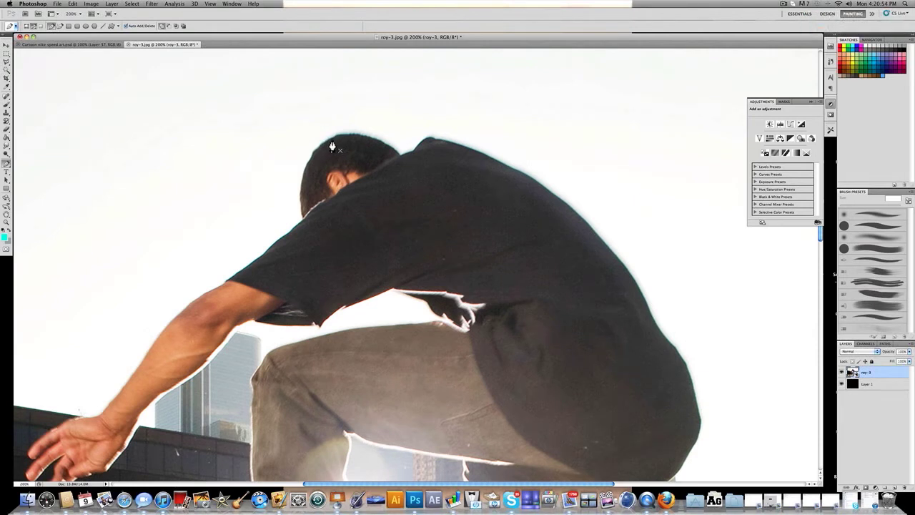
{"action": "left_click", "coordinate": [431, 138]}
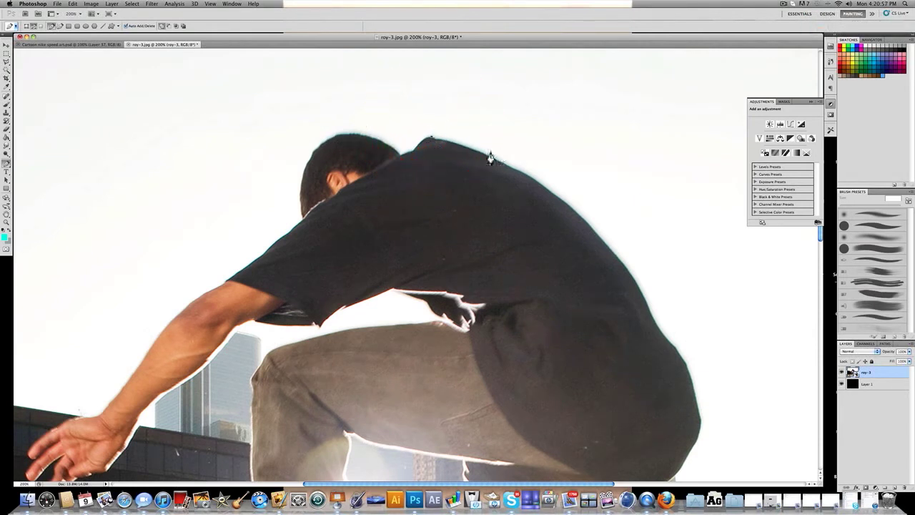
- Trace the path with closely spaced anchor points along the shirt's upper back
{"action": "left_click", "coordinate": [453, 145]}
{"action": "left_click", "coordinate": [480, 153]}
{"action": "left_click", "coordinate": [510, 168]}
{"action": "left_click", "coordinate": [540, 189]}
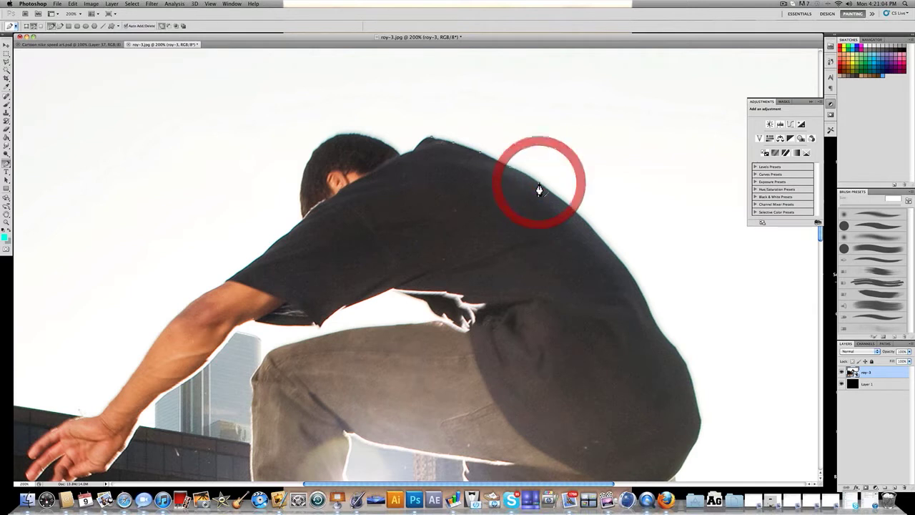
{"action": "scroll", "coordinate": [551, 197], "scroll_direction": "down", "scroll_amount": 3}
{"action": "scroll", "coordinate": [563, 203], "scroll_direction": "up", "scroll_amount": 3}
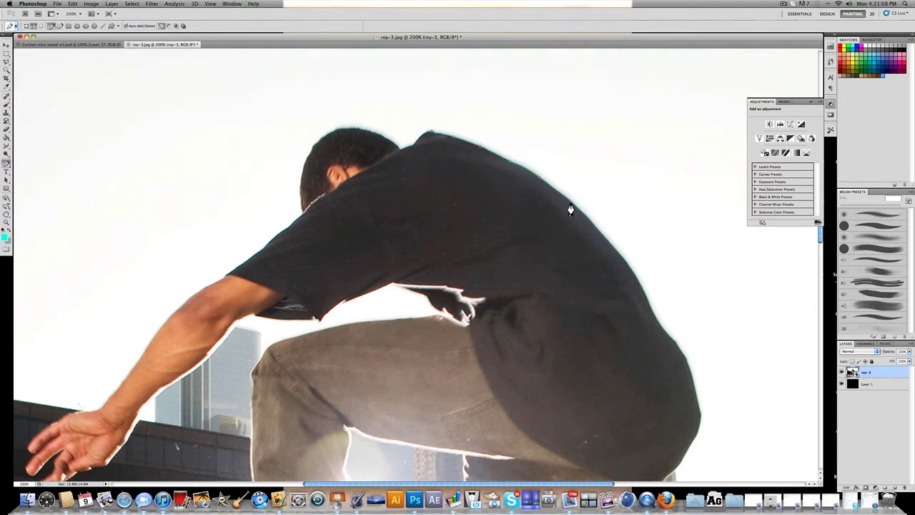
{"action": "left_click", "coordinate": [573, 203]}
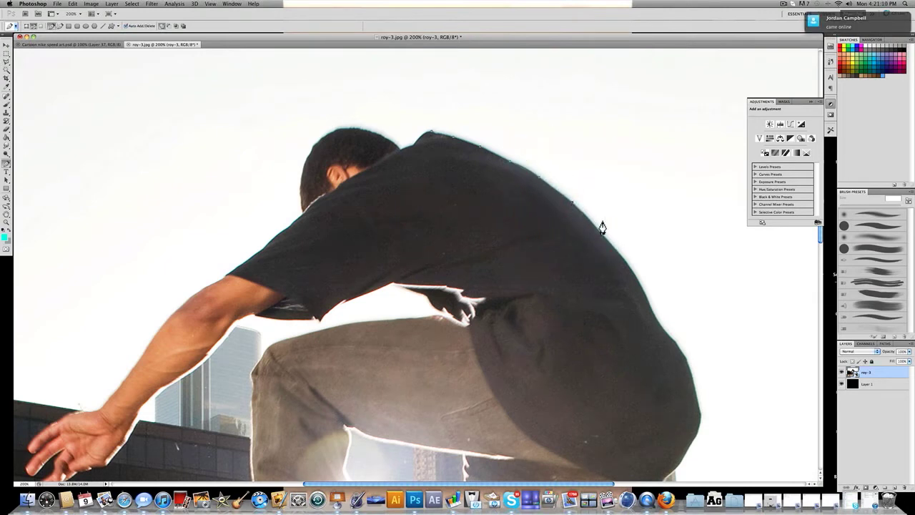
{"action": "key", "text": "super+plus"}
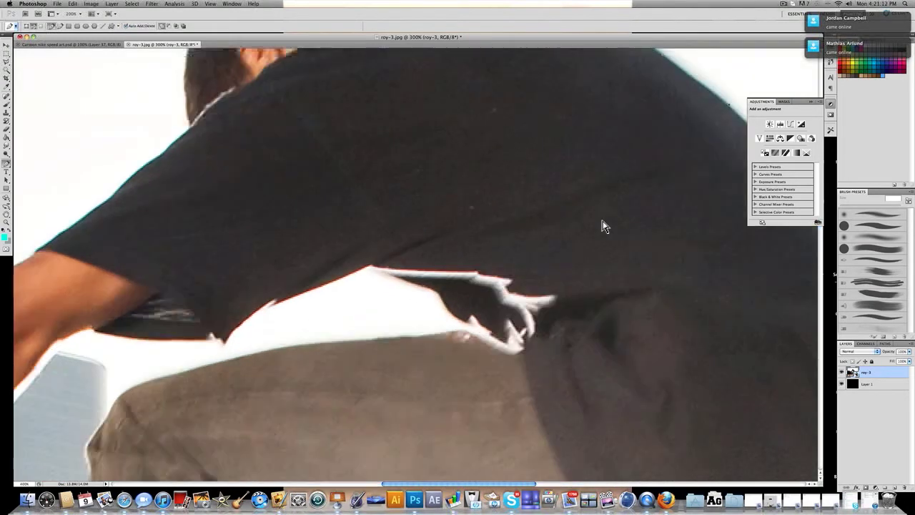
{"action": "key", "text": "super+minus"}
{"action": "key", "text": "super+minus"}
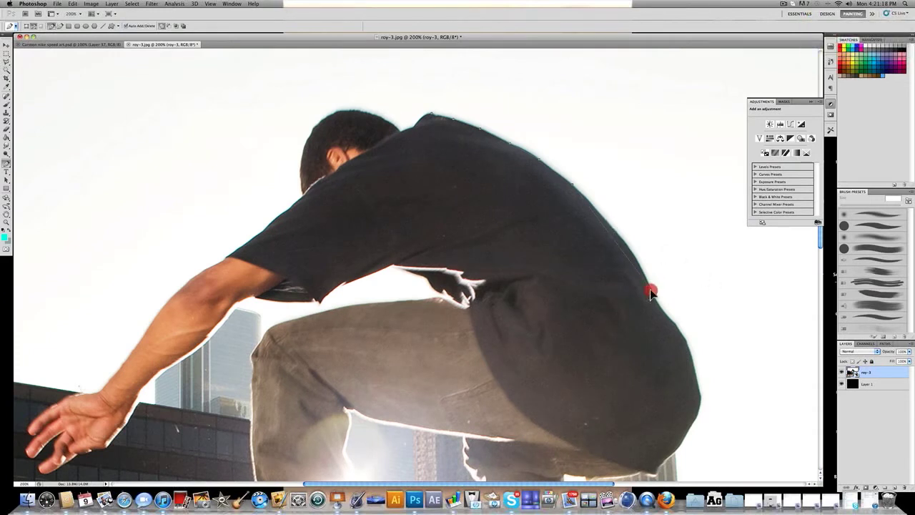
{"action": "left_click_drag", "start_coordinate": [652, 299], "coordinate": [659, 226]}
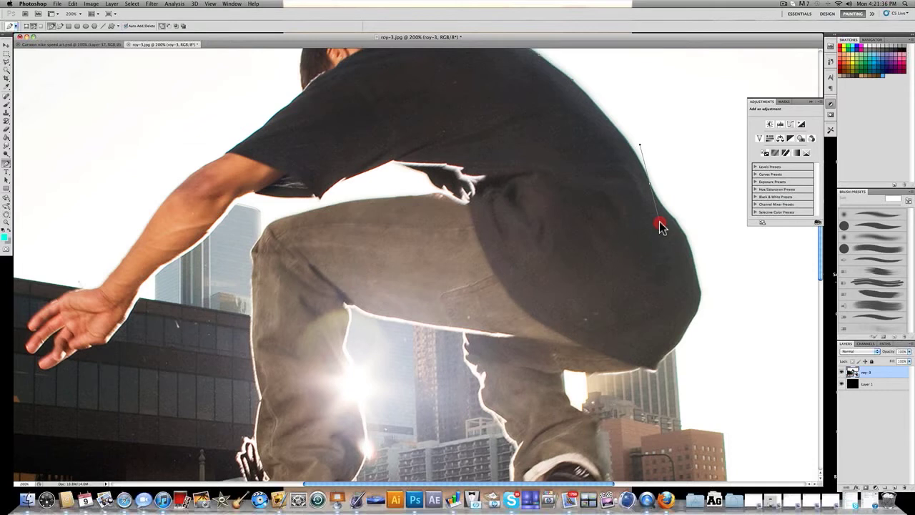
{"action": "mouse_move", "coordinate": [660, 222]}
{"action": "left_mouse_down"}
{"action": "mouse_move", "coordinate": [677, 213]}
{"action": "mouse_move", "coordinate": [675, 221]}
{"action": "mouse_move", "coordinate": [640, 205]}
{"action": "mouse_move", "coordinate": [674, 202]}
{"action": "mouse_move", "coordinate": [697, 174]}
{"action": "mouse_move", "coordinate": [646, 221]}
{"action": "mouse_move", "coordinate": [597, 164]}
{"action": "mouse_move", "coordinate": [631, 203]}
{"action": "mouse_move", "coordinate": [660, 209]}
{"action": "left_mouse_up"}
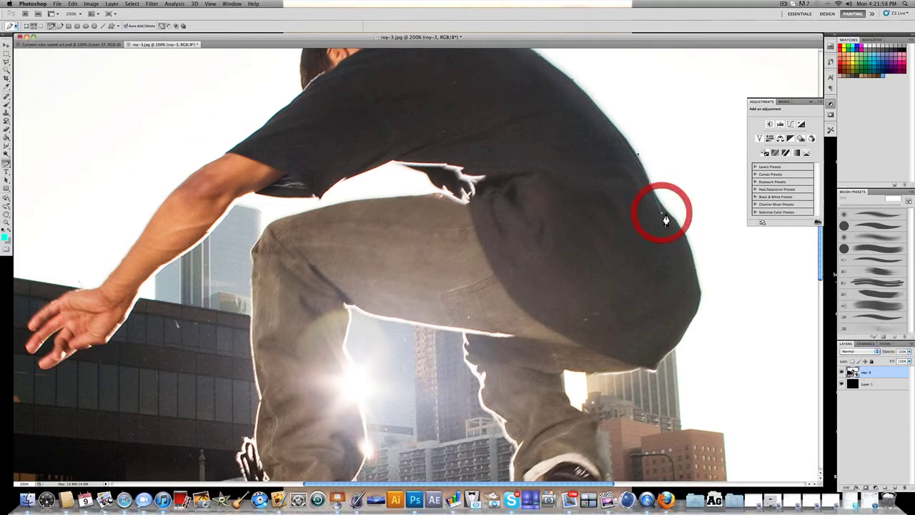
{"action": "left_click_drag", "start_coordinate": [682, 239], "coordinate": [686, 240]}
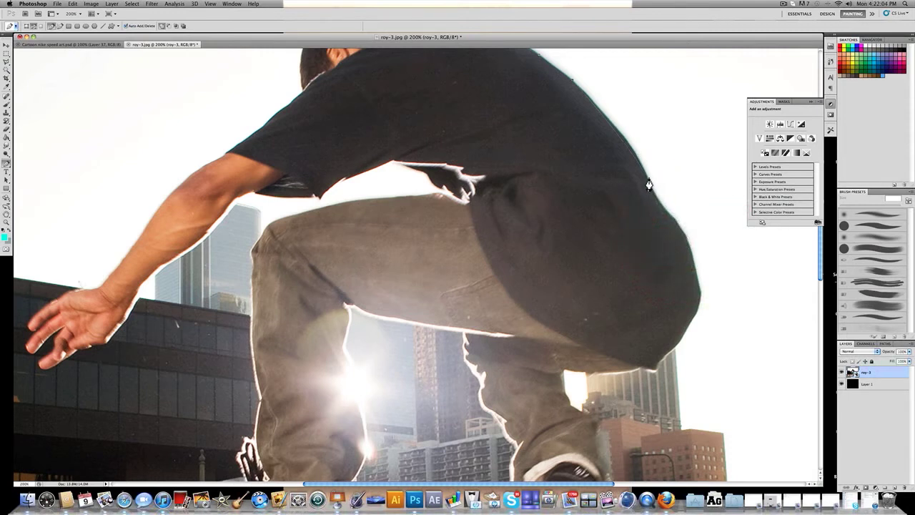
{"action": "left_click_drag", "start_coordinate": [649, 181], "coordinate": [624, 193]}
{"action": "left_click_drag", "start_coordinate": [624, 191], "coordinate": [624, 190]}
{"action": "left_click", "coordinate": [666, 215]}
{"action": "key", "text": "Return"}
- Continue the path down the lower back and around the seat to the shirt's bottom corner, curving it to the outline
{"action": "left_click_drag", "start_coordinate": [646, 182], "coordinate": [655, 199]}
{"action": "left_click", "coordinate": [674, 220]}
{"action": "left_click_drag", "start_coordinate": [677, 225], "coordinate": [699, 288]}
{"action": "scroll", "coordinate": [698, 241], "scroll_direction": "down", "scroll_amount": 2}
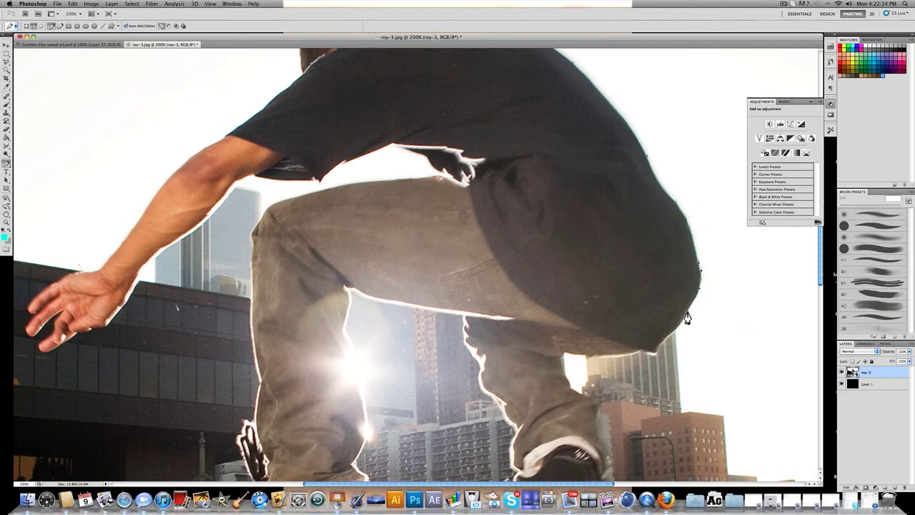
{"action": "left_click_drag", "start_coordinate": [685, 318], "coordinate": [670, 338]}
{"action": "left_click", "coordinate": [657, 350]}
- Trace the path along the shirt's lower hem and onto the back of the skater's rear leg
{"action": "left_click", "coordinate": [631, 363]}
{"action": "left_click", "coordinate": [613, 358]}
{"action": "left_click", "coordinate": [593, 359]}
{"action": "left_click", "coordinate": [575, 362]}
{"action": "left_click", "coordinate": [565, 353]}
{"action": "left_click", "coordinate": [565, 356]}
{"action": "left_click", "coordinate": [566, 372]}
- Trace the path down the back of the rear trouser leg and around the shoe's heel and sole to the toe
{"action": "scroll", "coordinate": [569, 382], "scroll_direction": "down", "scroll_amount": 3}
{"action": "scroll", "coordinate": [601, 308], "scroll_direction": "down", "scroll_amount": 1}
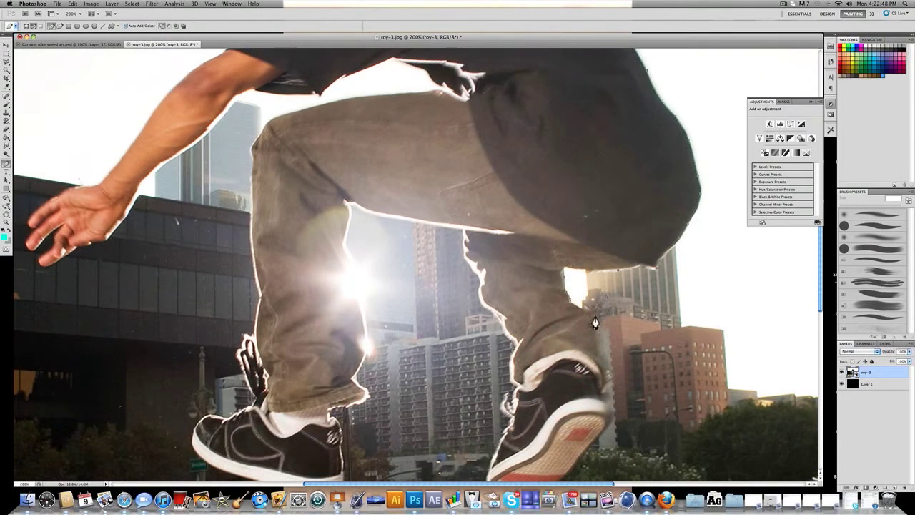
{"action": "left_click", "coordinate": [594, 345]}
{"action": "left_click", "coordinate": [601, 383]}
{"action": "left_click_drag", "start_coordinate": [600, 398], "coordinate": [604, 308]}
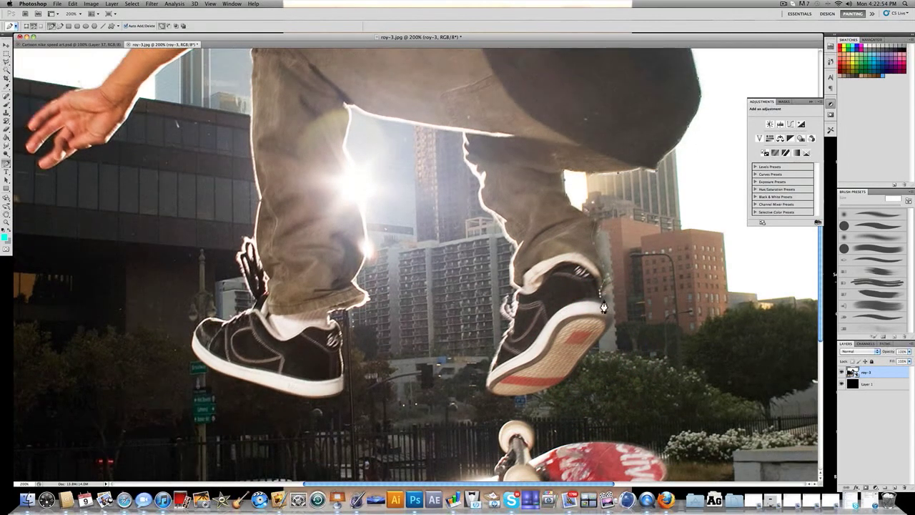
{"action": "left_click", "coordinate": [608, 307]}
{"action": "left_click", "coordinate": [494, 397]}
- Trace the path from the rear shoe's toe over its laces to the trouser cuff
{"action": "left_click_drag", "start_coordinate": [497, 368], "coordinate": [513, 341]}
{"action": "left_click", "coordinate": [518, 299]}
{"action": "left_click", "coordinate": [510, 269]}
{"action": "left_click", "coordinate": [511, 241]}
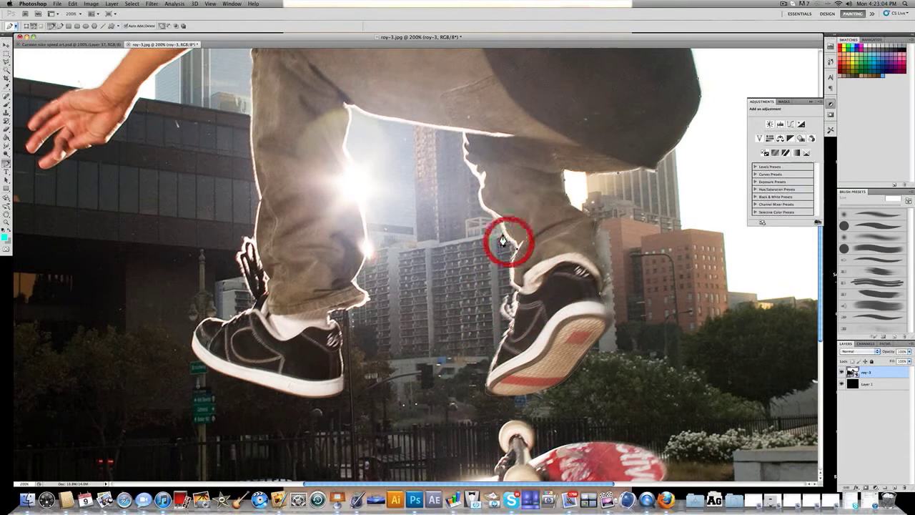
- Trace the path up the jagged inner edge of the rear trouser leg towards the thigh
{"action": "left_click", "coordinate": [502, 229]}
{"action": "left_click", "coordinate": [492, 216]}
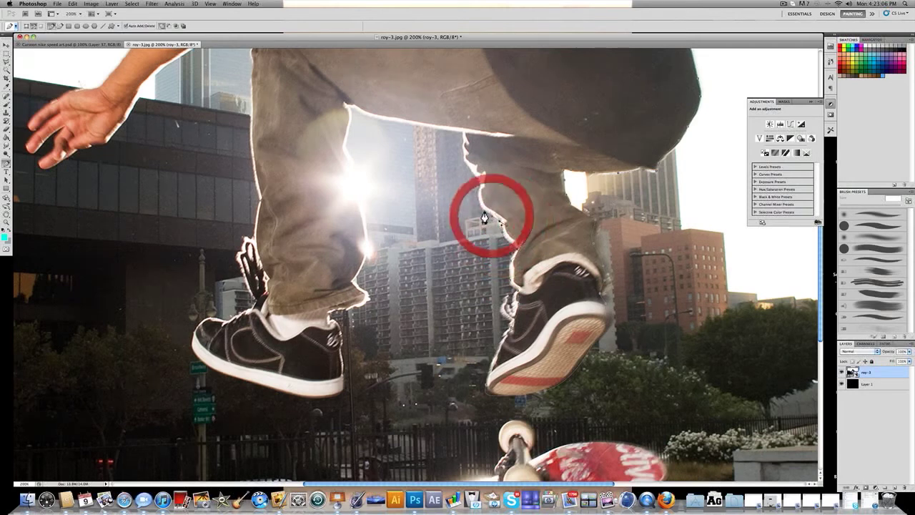
{"action": "left_click", "coordinate": [480, 207]}
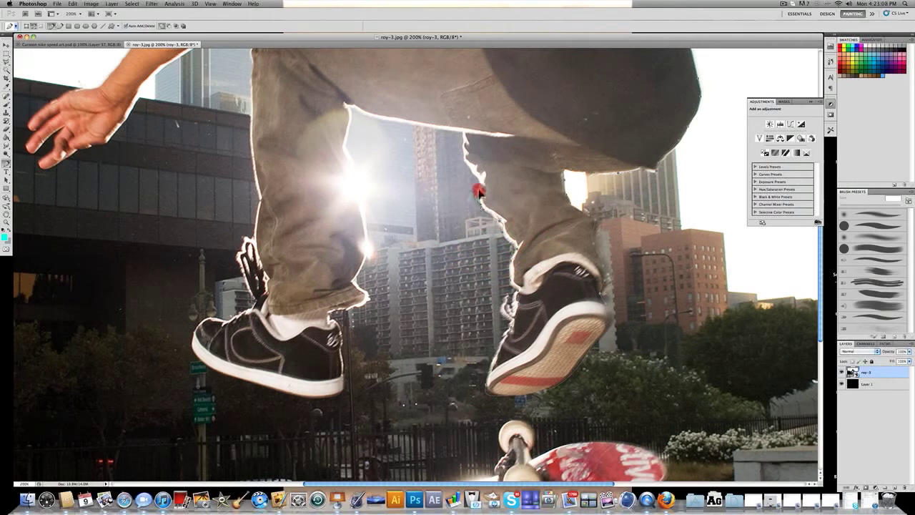
{"action": "left_click", "coordinate": [479, 192]}
{"action": "left_click", "coordinate": [472, 179]}
{"action": "left_click", "coordinate": [463, 166]}
{"action": "left_click", "coordinate": [463, 152]}
- Draw a curved segment along the thigh's underside to the bend behind the front knee, and cut off its outgoing direction handle
{"action": "scroll", "coordinate": [462, 156], "scroll_direction": "up", "scroll_amount": 2}
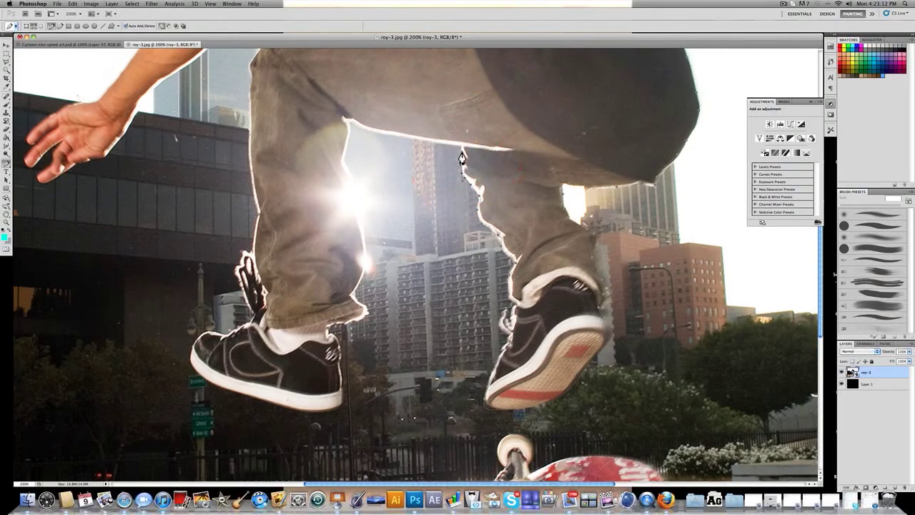
{"action": "left_click", "coordinate": [462, 150]}
{"action": "left_click_drag", "start_coordinate": [350, 123], "coordinate": [345, 114]}
{"action": "left_click", "coordinate": [346, 125], "text": "alt"}
- Trace the path down the back of the front trouser leg and around its cuff to the shoe
{"action": "left_click", "coordinate": [342, 163]}
{"action": "left_click", "coordinate": [362, 242]}
{"action": "left_click", "coordinate": [358, 282]}
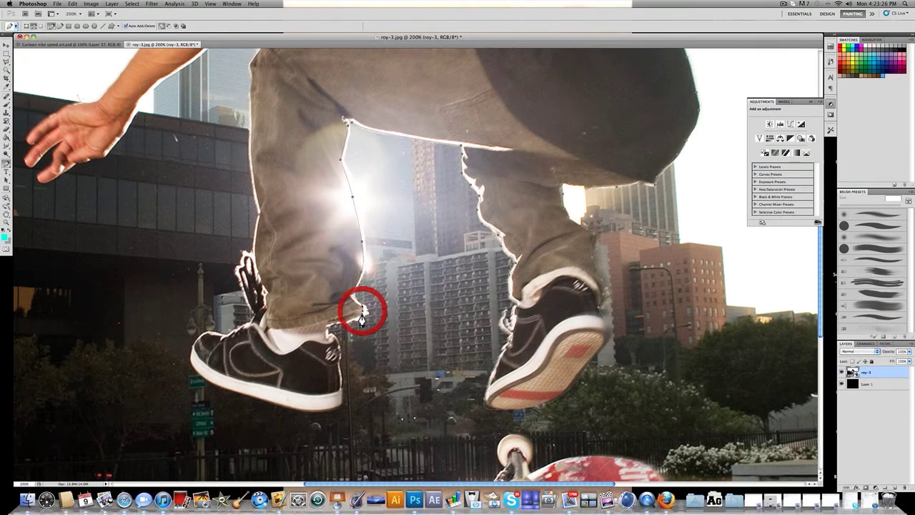
{"action": "left_click", "coordinate": [329, 330]}
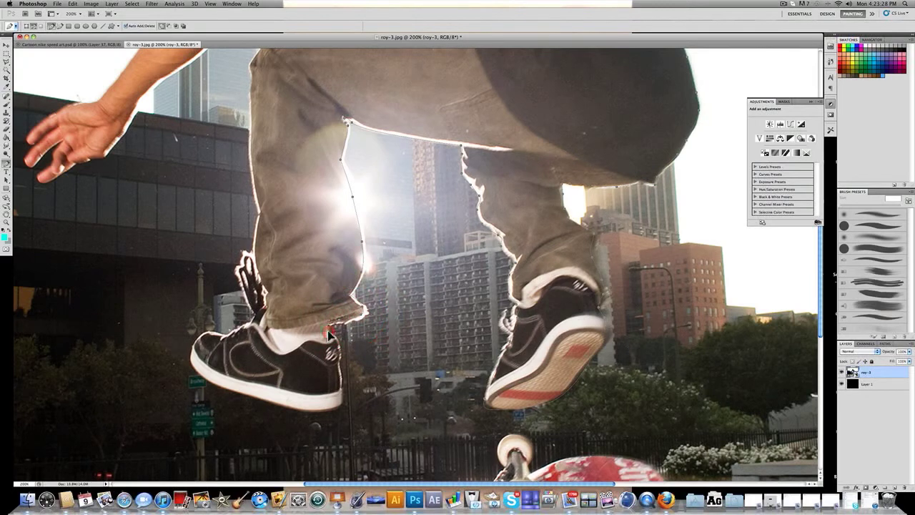
- Trace the path around the front shoe's heel, sole, toe and laces up to the trouser leg
{"action": "left_click", "coordinate": [327, 348]}
{"action": "left_click", "coordinate": [340, 350]}
{"action": "left_click", "coordinate": [333, 410]}
{"action": "left_click", "coordinate": [215, 333]}
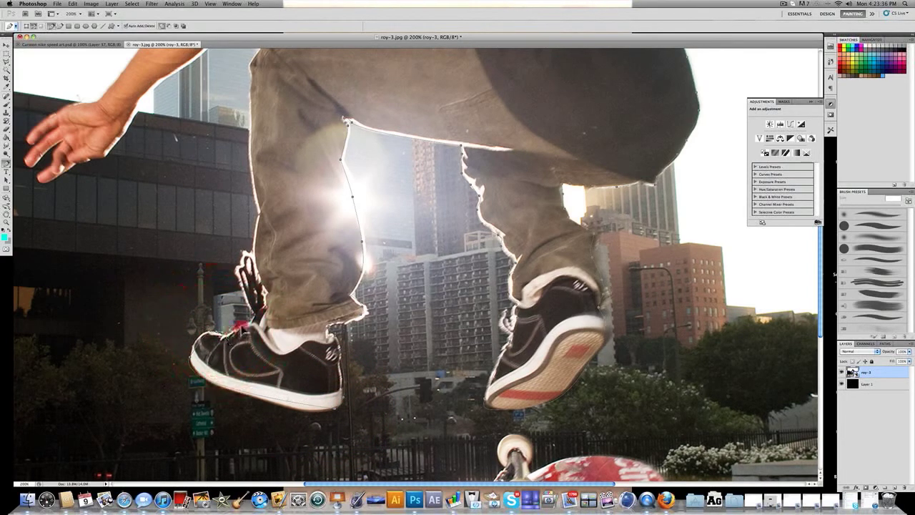
{"action": "left_click", "coordinate": [249, 320]}
{"action": "left_click", "coordinate": [263, 288]}
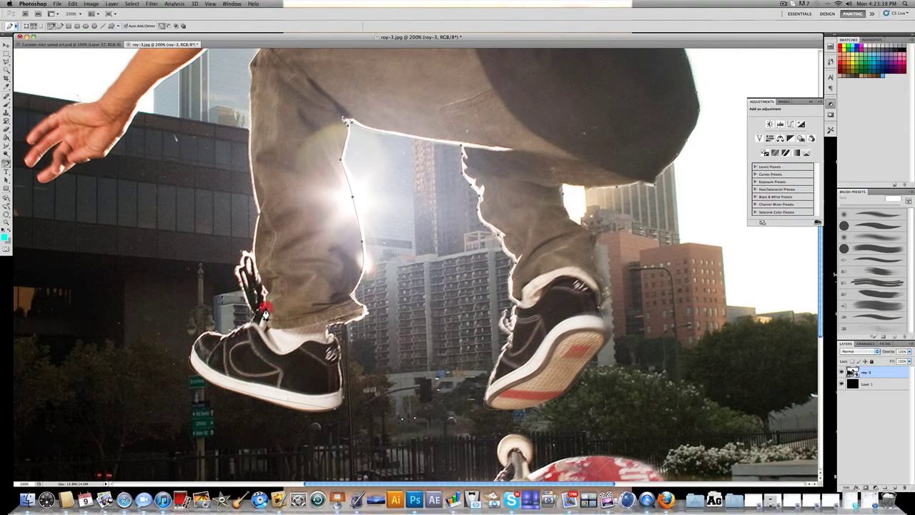
- Trace the path up the shin edge of the front trouser leg to the knee
{"action": "scroll", "coordinate": [265, 287], "scroll_direction": "up", "scroll_amount": 2}
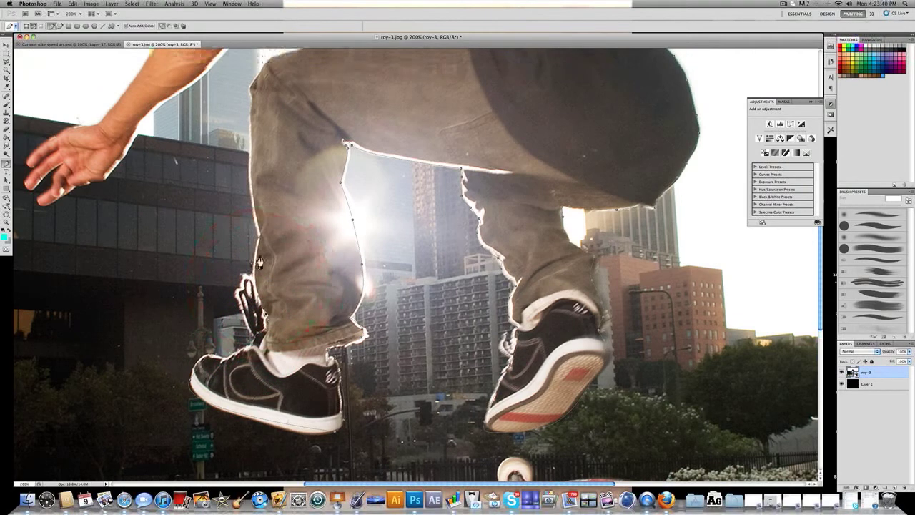
{"action": "left_click", "coordinate": [261, 246]}
{"action": "left_click", "coordinate": [259, 229]}
{"action": "scroll", "coordinate": [257, 226], "scroll_direction": "up", "scroll_amount": 6}
{"action": "left_click", "coordinate": [250, 188]}
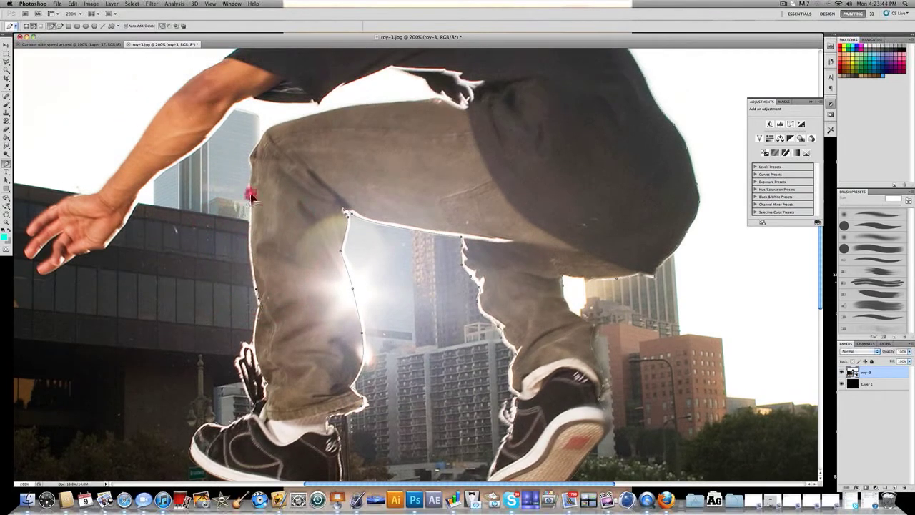
{"action": "left_click", "coordinate": [249, 152]}
- Trace the path over the knee and thigh, then back along the shirt's underside to the sleeve opening
{"action": "left_click", "coordinate": [273, 127]}
{"action": "left_click_drag", "start_coordinate": [405, 102], "coordinate": [391, 67]}
{"action": "left_click_drag", "start_coordinate": [341, 86], "coordinate": [255, 101]}
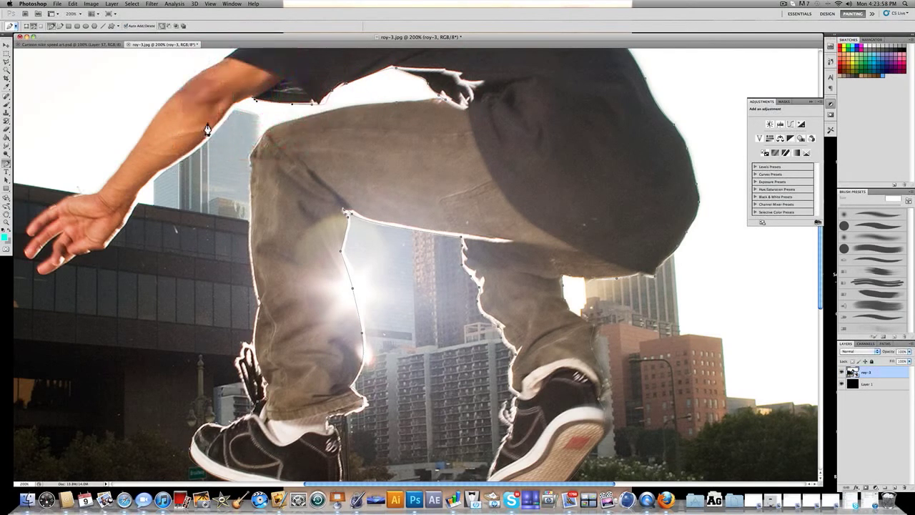
- Trace the path along the underside of the outstretched arm and around the hand to the fingertips
{"action": "left_click_drag", "start_coordinate": [200, 143], "coordinate": [199, 144]}
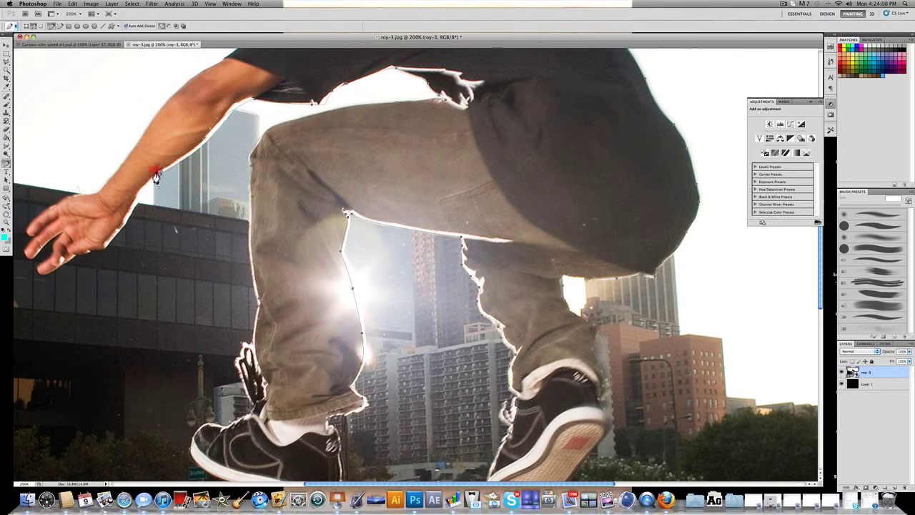
{"action": "left_click_drag", "start_coordinate": [152, 177], "coordinate": [69, 262]}
{"action": "left_click", "coordinate": [41, 274]}
{"action": "left_click", "coordinate": [26, 252]}
- Trace the path from the fingertips over the back of the hand to the wrist
{"action": "scroll", "coordinate": [39, 287], "scroll_direction": "up", "scroll_amount": 5}
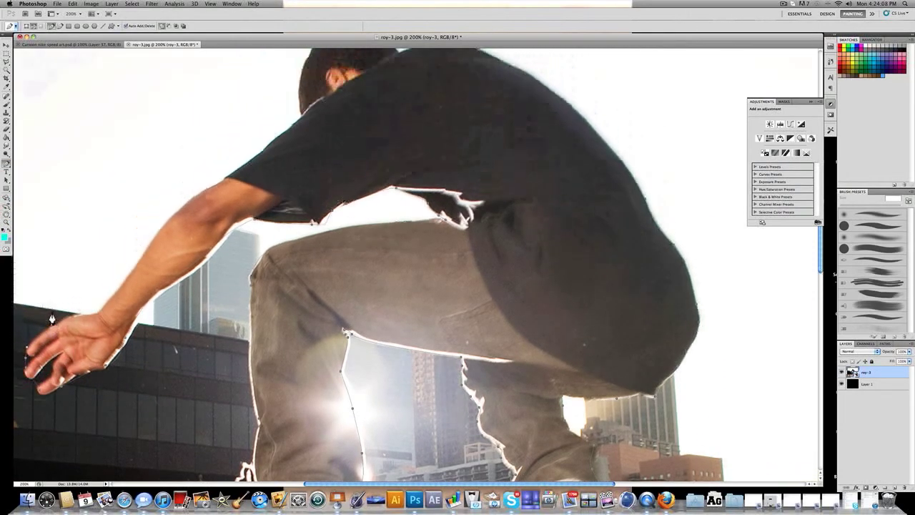
{"action": "left_click", "coordinate": [68, 317]}
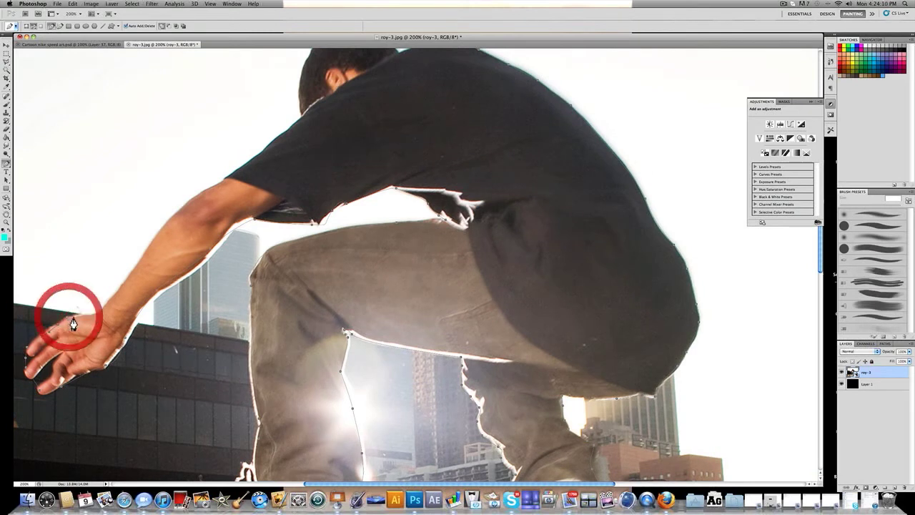
{"action": "left_click", "coordinate": [83, 318]}
{"action": "left_click", "coordinate": [100, 307]}
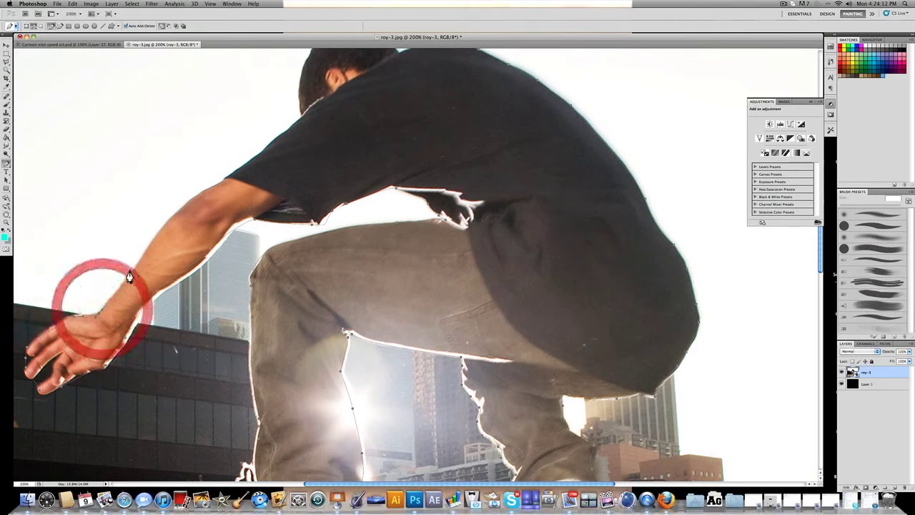
- Trace the path along the upper edge of the forearm and elbow to the shirt sleeve
{"action": "left_click", "coordinate": [133, 276]}
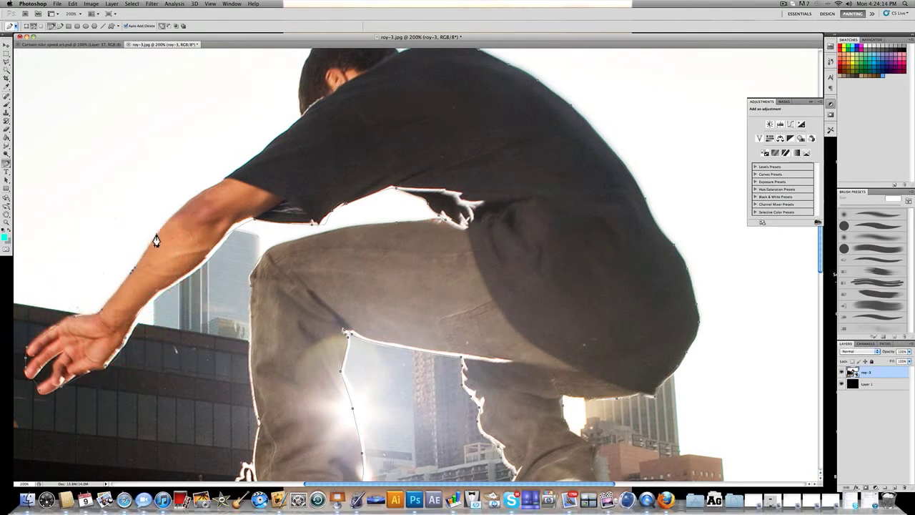
{"action": "left_click", "coordinate": [187, 210]}
{"action": "left_click", "coordinate": [222, 181]}
{"action": "scroll", "coordinate": [255, 170], "scroll_direction": "up", "scroll_amount": 2}
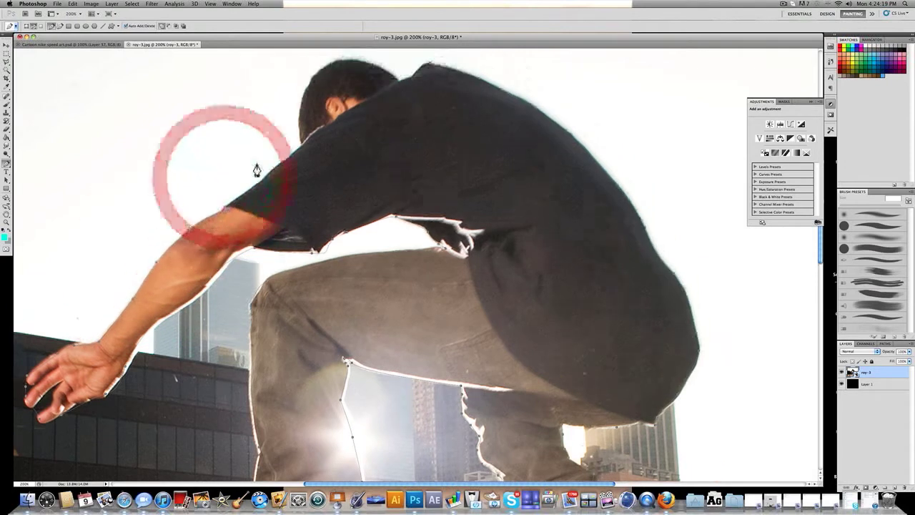
- Trace the path around the face and top of the head to the shirt collar and close it at the starting point
{"action": "left_click", "coordinate": [299, 118]}
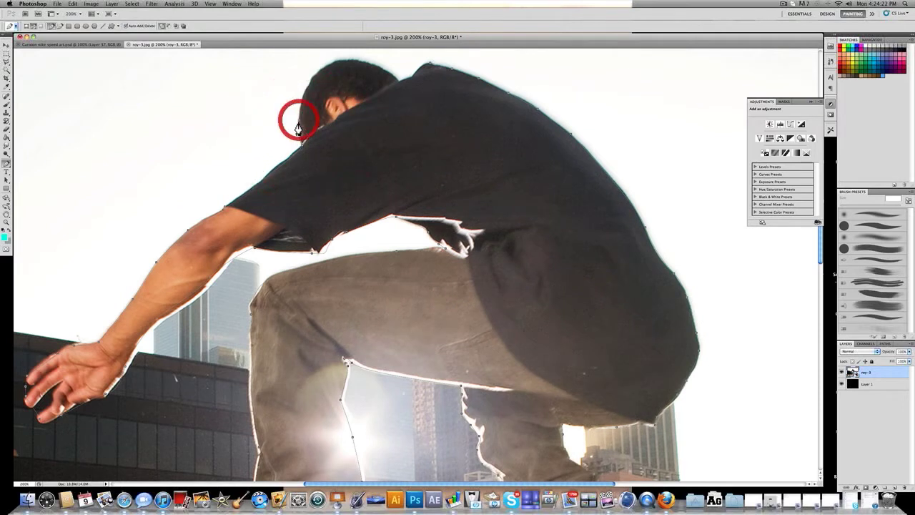
{"action": "scroll", "coordinate": [301, 128], "scroll_direction": "up", "scroll_amount": 2}
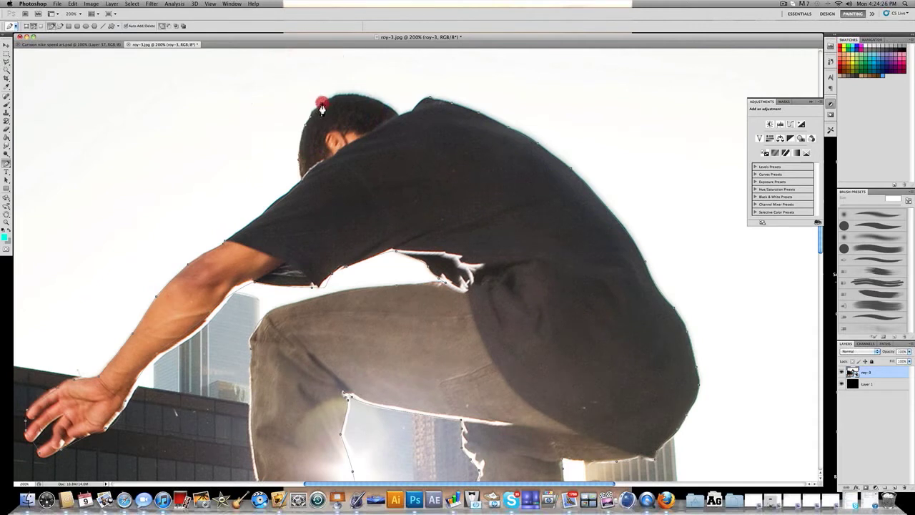
{"action": "left_click", "coordinate": [325, 103]}
{"action": "left_click", "coordinate": [350, 93]}
{"action": "left_click", "coordinate": [392, 109]}
{"action": "scroll", "coordinate": [418, 114], "scroll_direction": "up", "scroll_amount": 1}
{"action": "scroll", "coordinate": [419, 113], "scroll_direction": "left", "scroll_amount": 1}
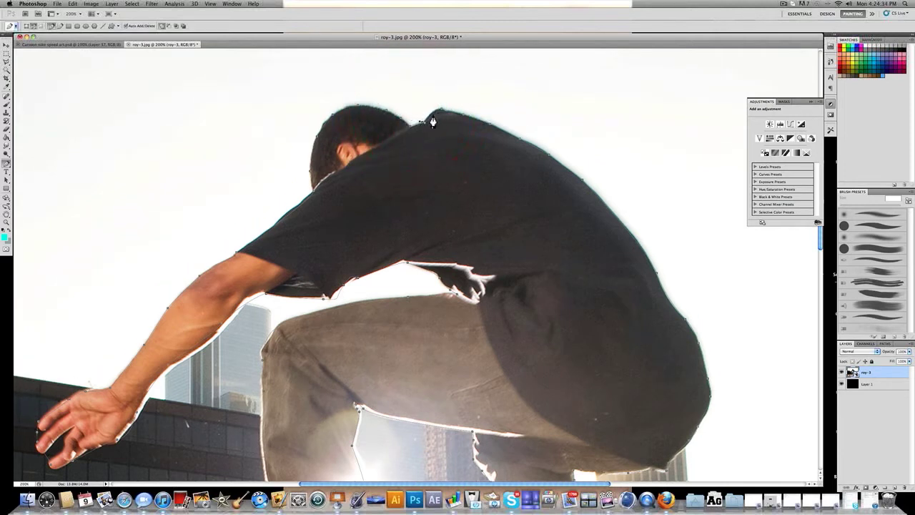
{"action": "left_click", "coordinate": [441, 113]}
{"action": "left_click", "coordinate": [442, 112]}
- Convert the closed path around the skater into a new anti-aliased selection with a feather radius of 0 pixels
{"action": "scroll", "coordinate": [442, 116], "scroll_direction": "down", "scroll_amount": 10}
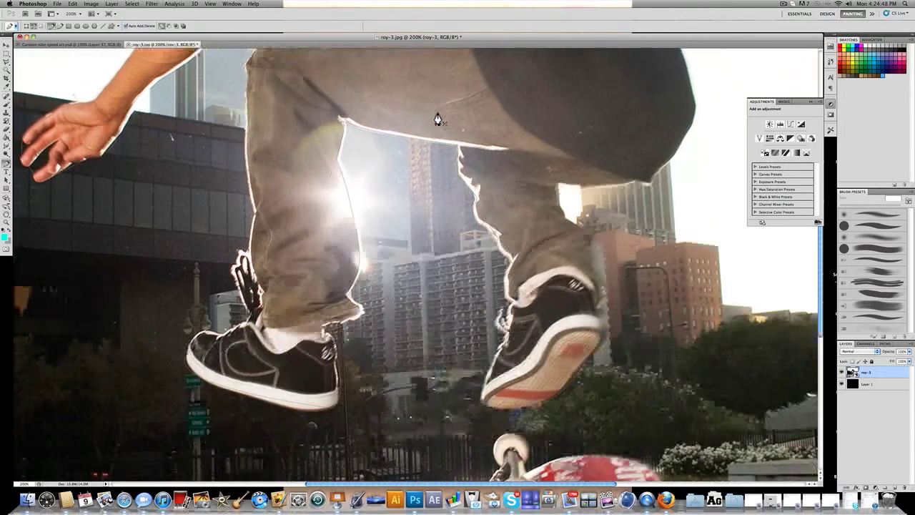
{"action": "scroll", "coordinate": [437, 120], "scroll_direction": "down", "scroll_amount": 4}
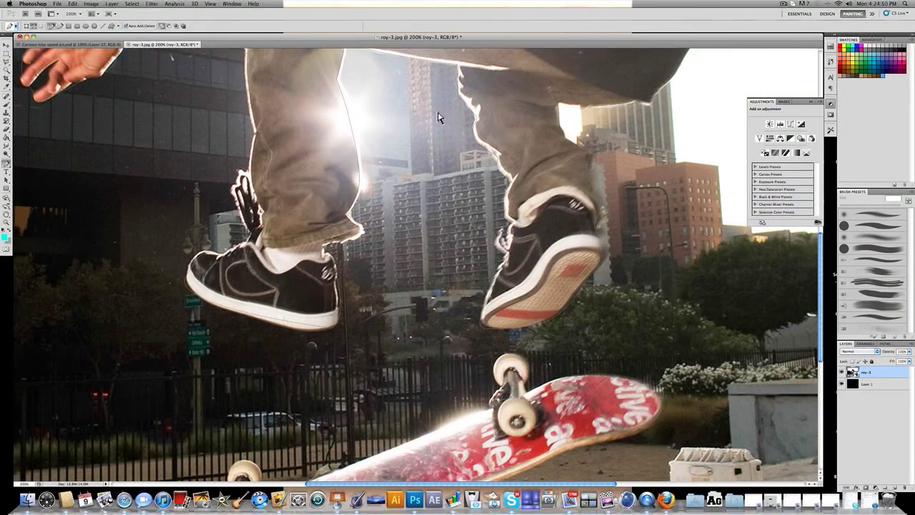
{"action": "key", "text": "super+minus"}
{"action": "key", "text": "super+minus"}
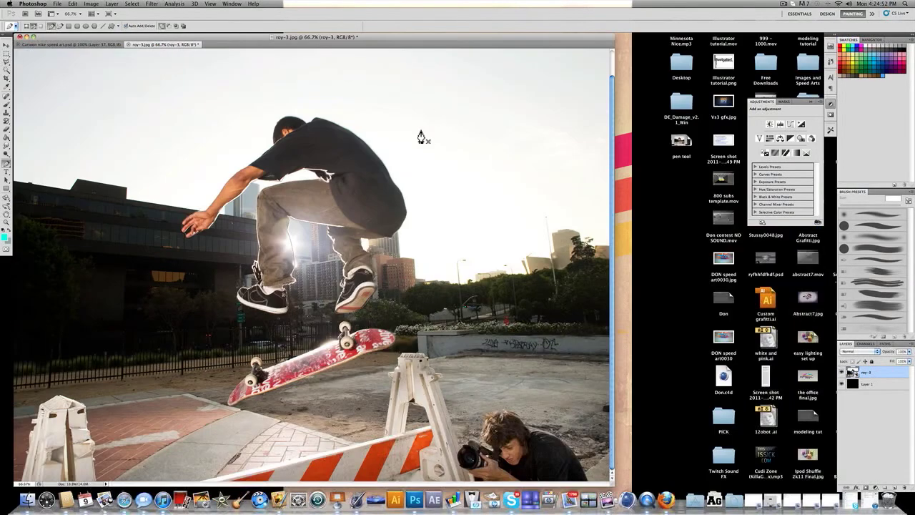
{"action": "scroll", "coordinate": [422, 138], "scroll_direction": "up", "scroll_amount": 2}
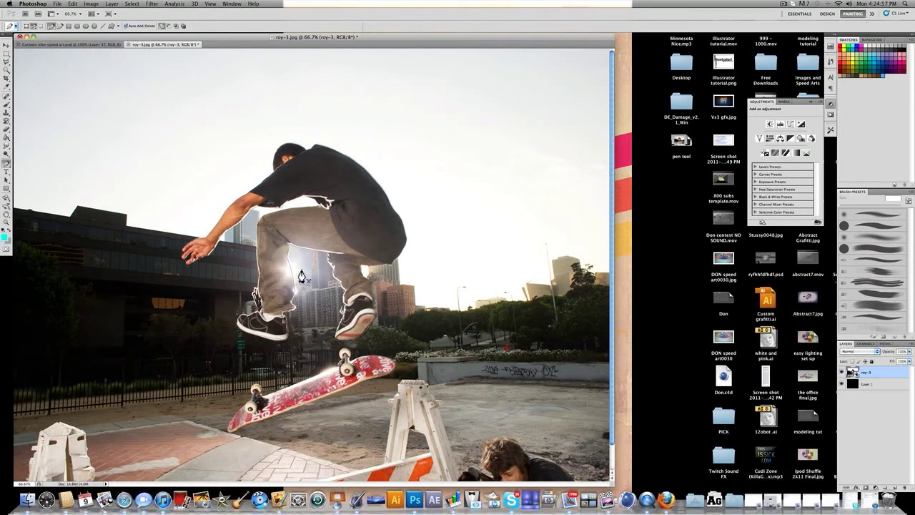
{"action": "right_click", "coordinate": [226, 315]}
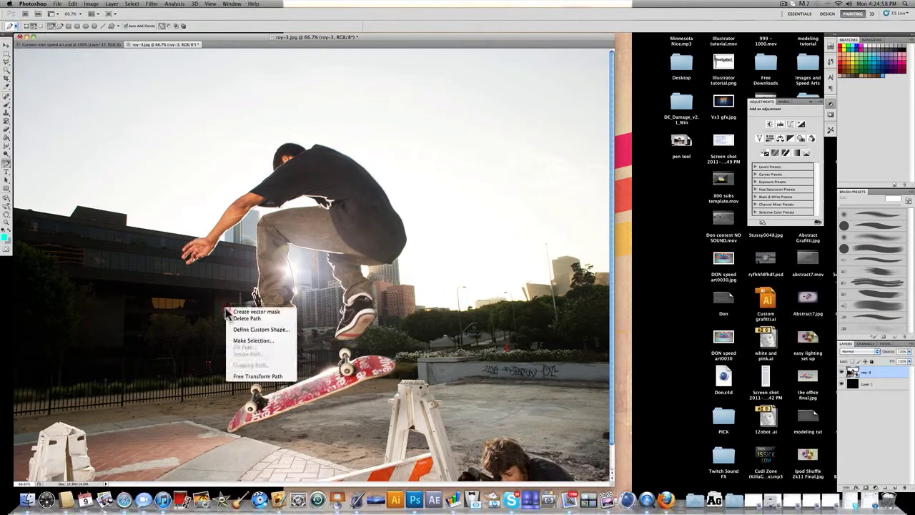
{"action": "left_click", "coordinate": [259, 343]}
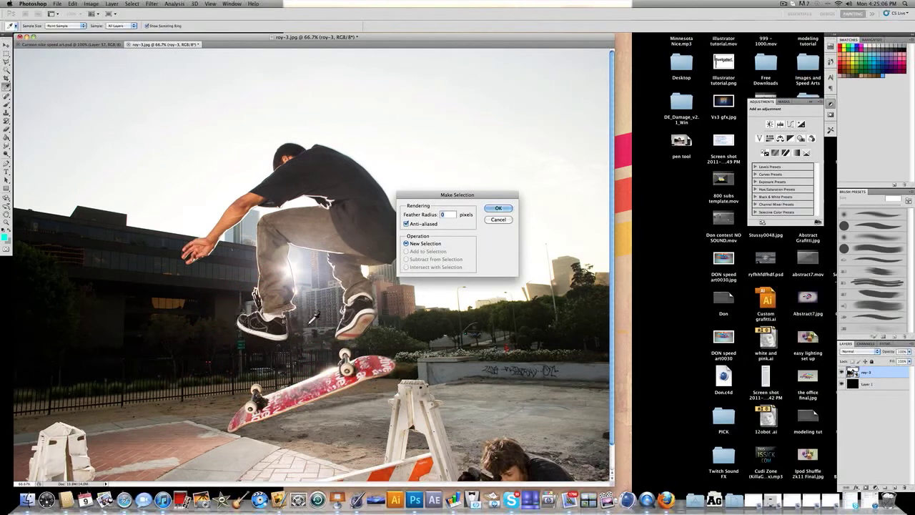
{"action": "left_click", "coordinate": [499, 209]}
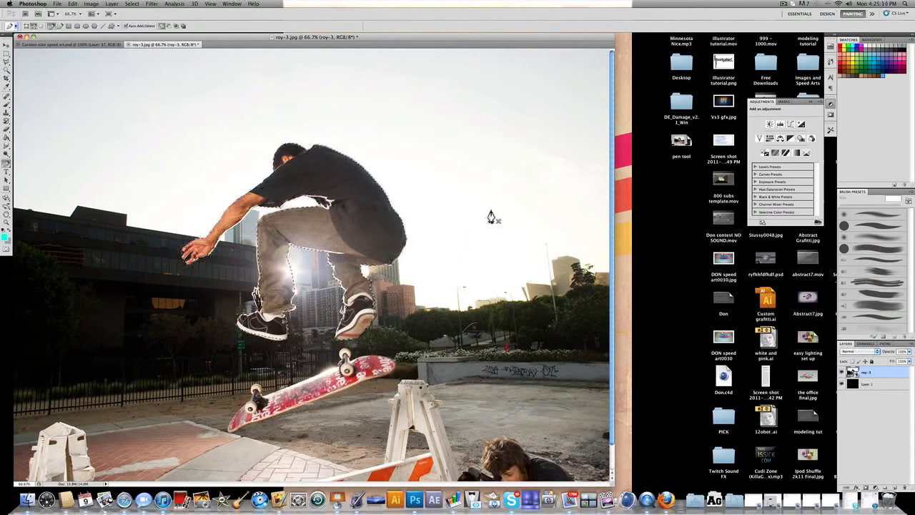
- Rasterize the roy-3 smart object layer to make its pixels directly editable
{"action": "left_click", "coordinate": [134, 109]}
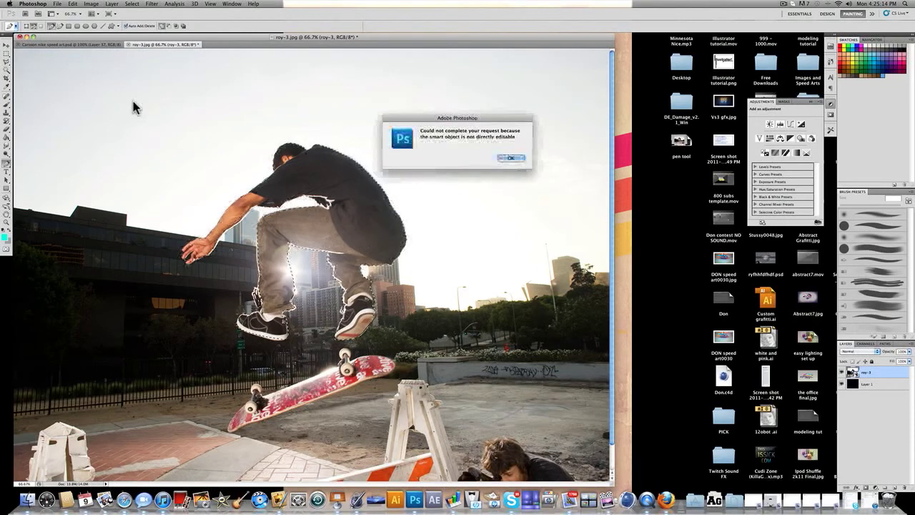
{"action": "left_click", "coordinate": [511, 158]}
{"action": "right_click", "coordinate": [867, 375]}
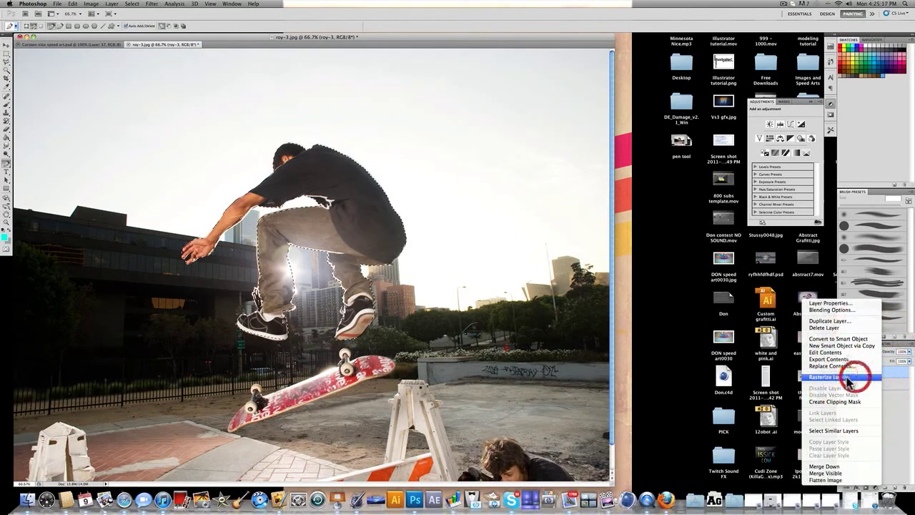
{"action": "left_click", "coordinate": [866, 379]}
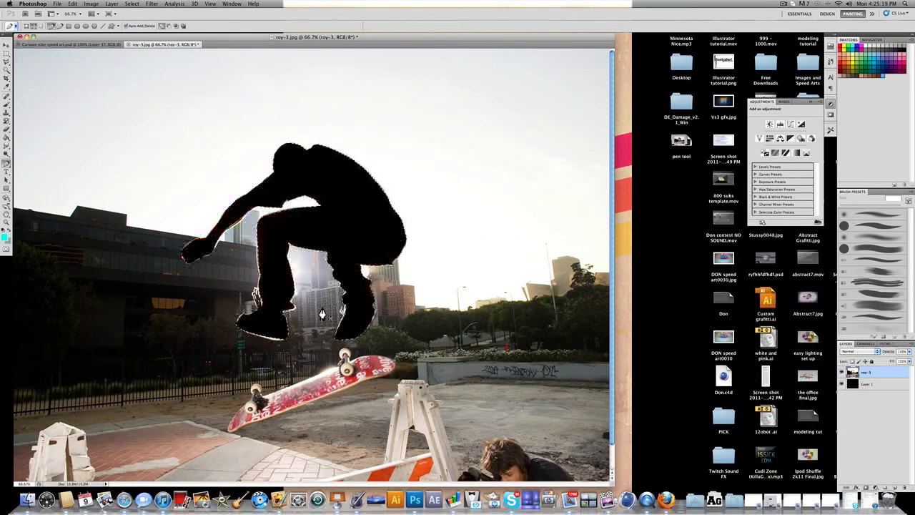
{"action": "scroll", "coordinate": [322, 315], "scroll_direction": "down", "scroll_amount": 3}
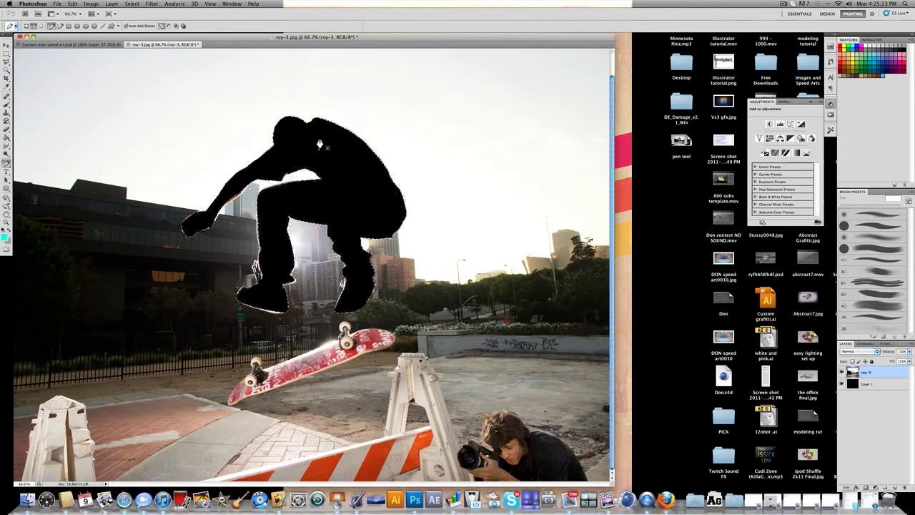
{"action": "scroll", "coordinate": [320, 145], "scroll_direction": "up", "scroll_amount": 3}
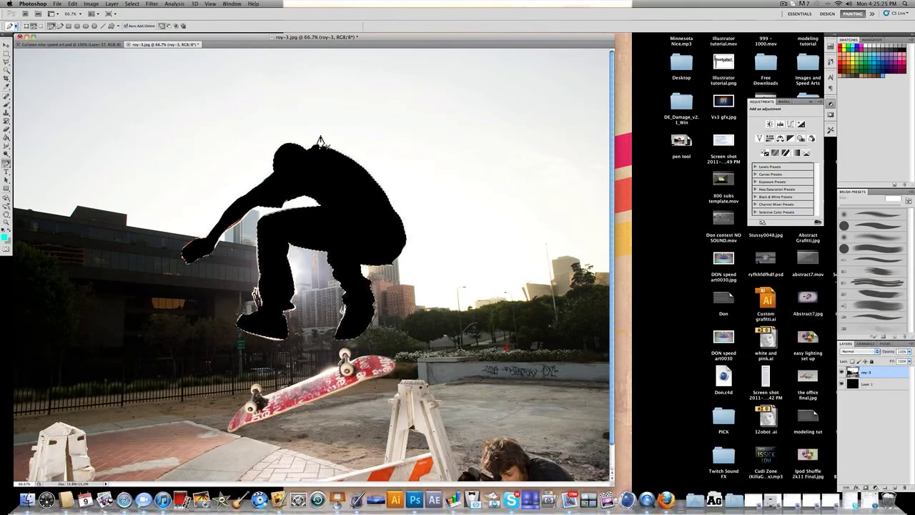
- Invert the selection, delete the background around the skater from the roy-3 layer and clear the selection
{"action": "left_click", "coordinate": [131, 5]}
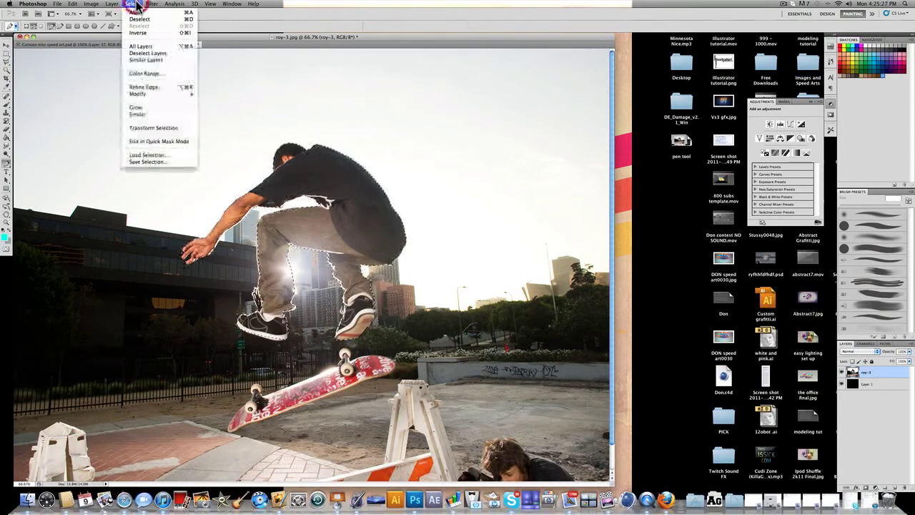
{"action": "left_click", "coordinate": [144, 33]}
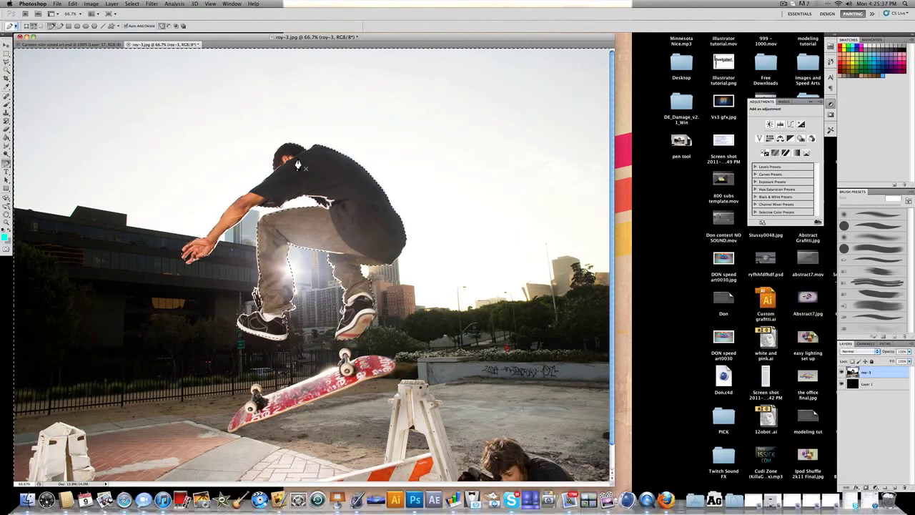
{"action": "scroll", "coordinate": [299, 168], "scroll_direction": "down", "scroll_amount": 3}
{"action": "scroll", "coordinate": [299, 164], "scroll_direction": "up", "scroll_amount": 3}
{"action": "key", "text": "Delete"}
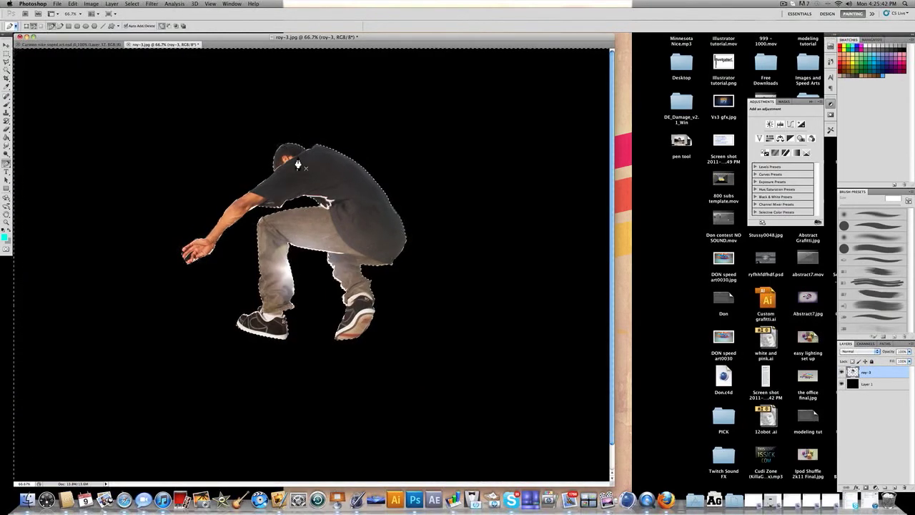
{"action": "left_click", "coordinate": [298, 164]}
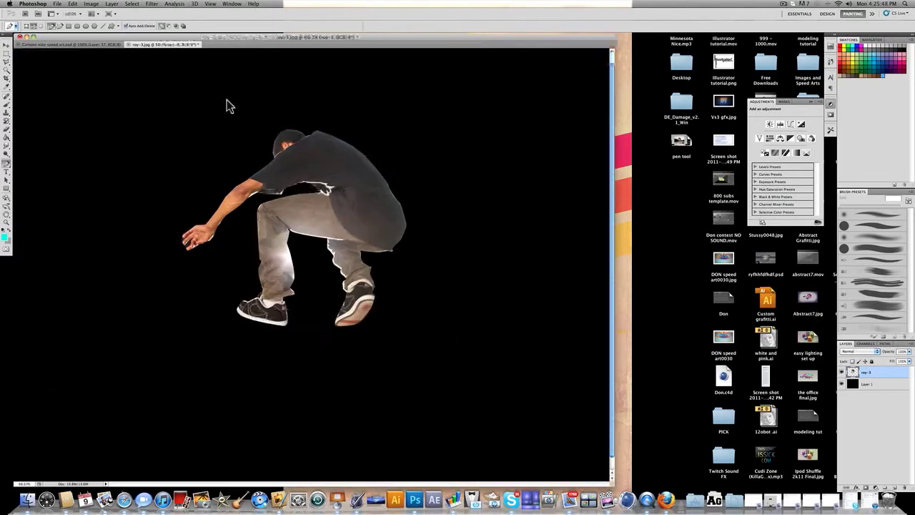
- Examine the cut-out skater's edges up close, ending on the outstretched arm
{"action": "key", "text": "super+1"}
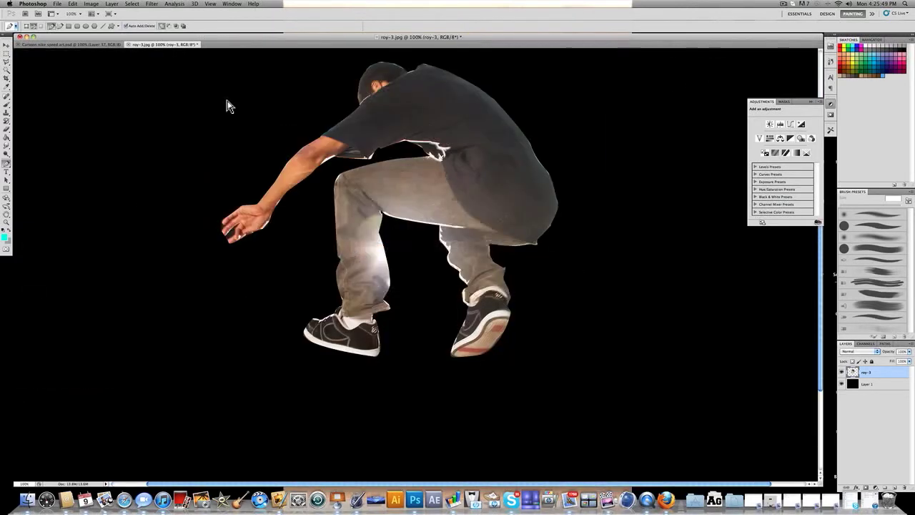
{"action": "scroll", "coordinate": [233, 110], "scroll_direction": "up", "scroll_amount": 2}
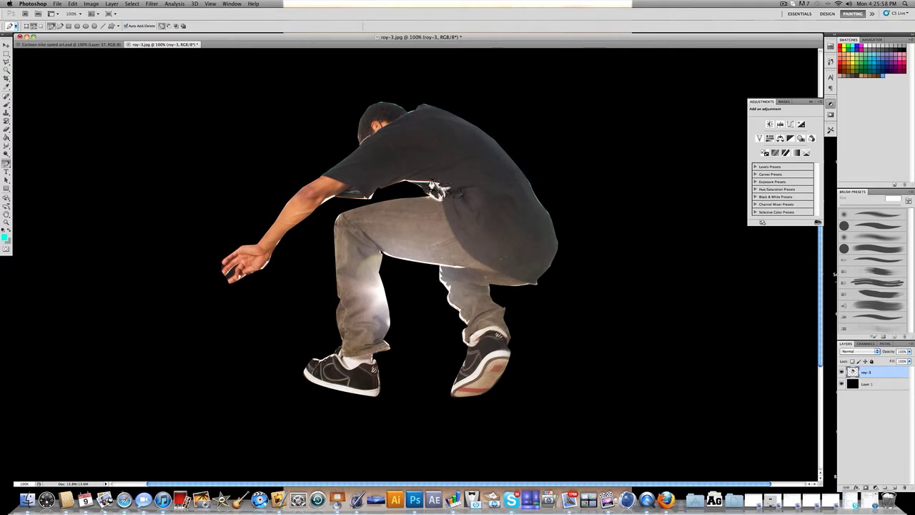
{"action": "key", "text": "super+equal"}
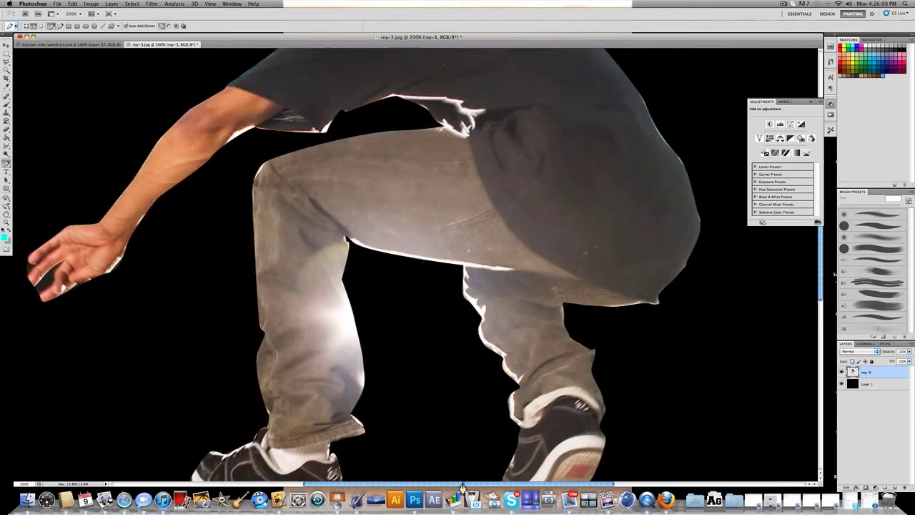
{"action": "left_click_drag", "start_coordinate": [452, 486], "coordinate": [390, 484]}
{"action": "scroll", "coordinate": [296, 281], "scroll_direction": "up", "scroll_amount": 2}
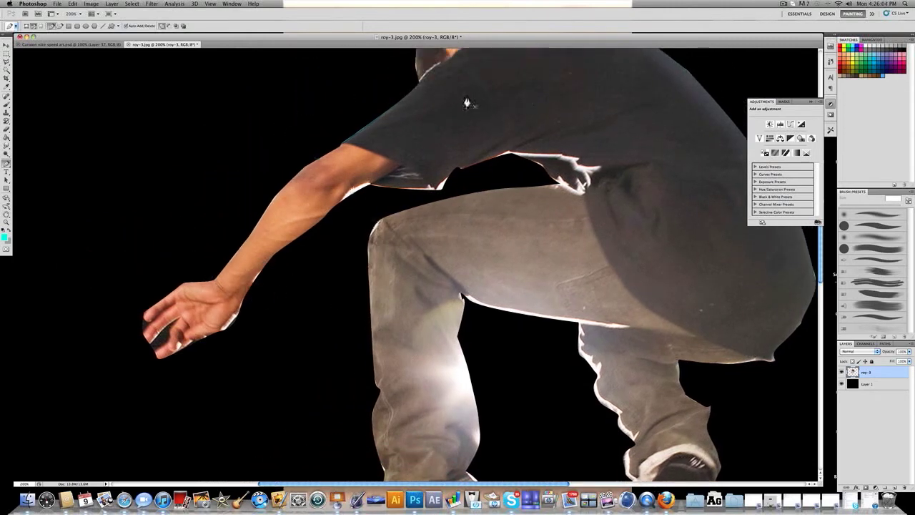
{"action": "scroll", "coordinate": [466, 102], "scroll_direction": "up", "scroll_amount": 2}
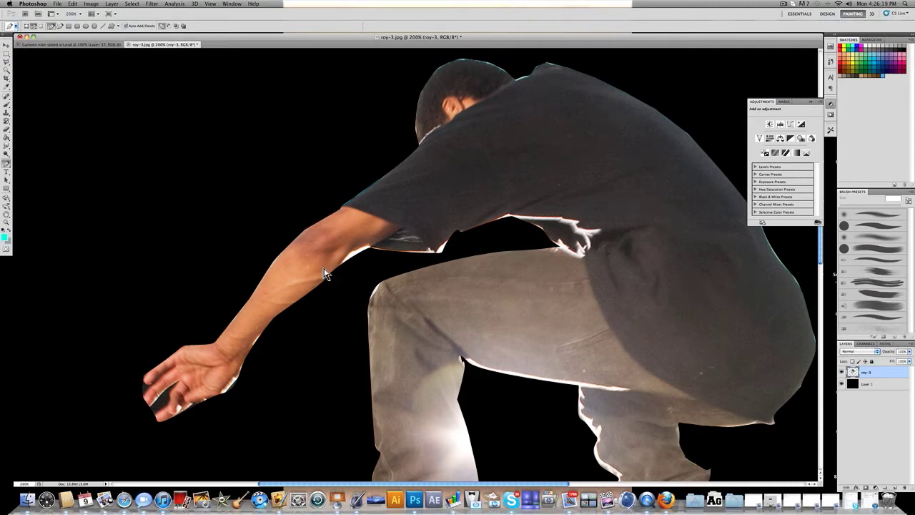
{"action": "key", "text": "super+equal"}
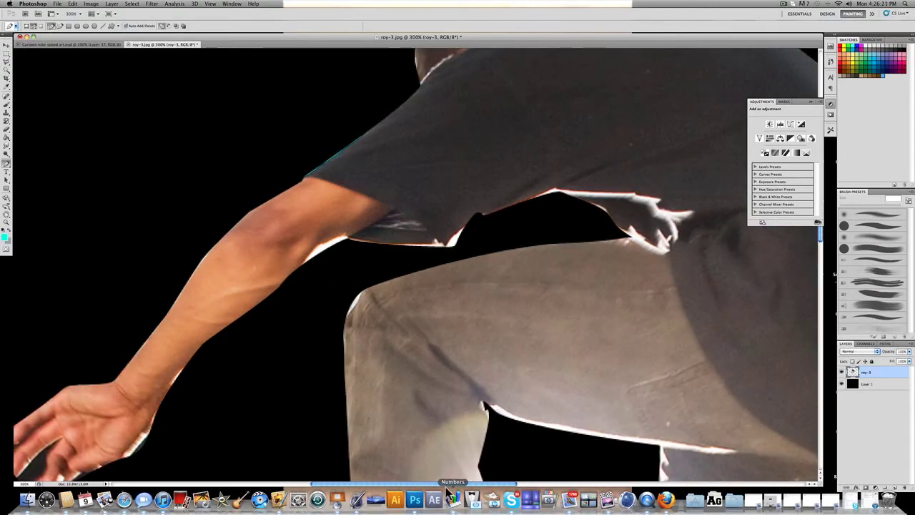
{"action": "left_click_drag", "start_coordinate": [444, 484], "coordinate": [404, 486]}
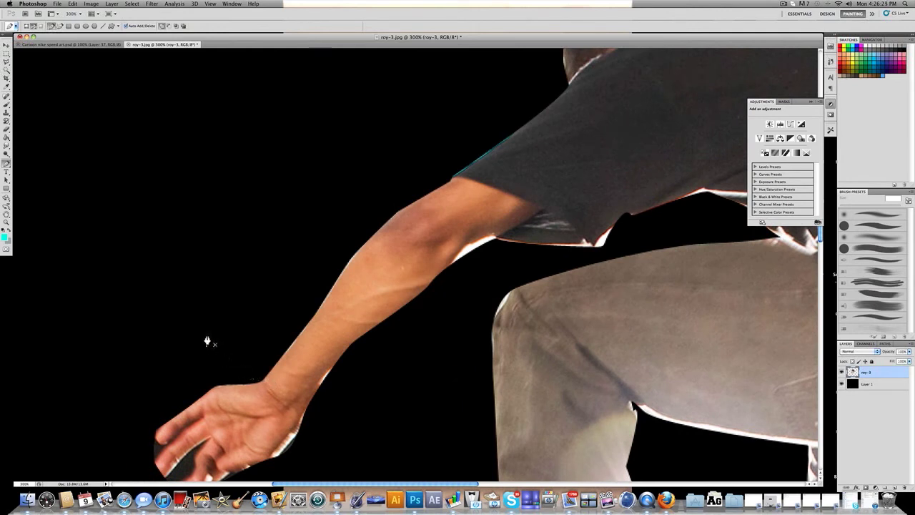
- Start a new curved path in the empty area beside the hand and lead it across the wrist and back over the forearm
{"action": "scroll", "coordinate": [152, 302], "scroll_direction": "down", "scroll_amount": 2}
{"action": "left_click", "coordinate": [120, 252]}
{"action": "left_click_drag", "start_coordinate": [245, 317], "coordinate": [270, 325]}
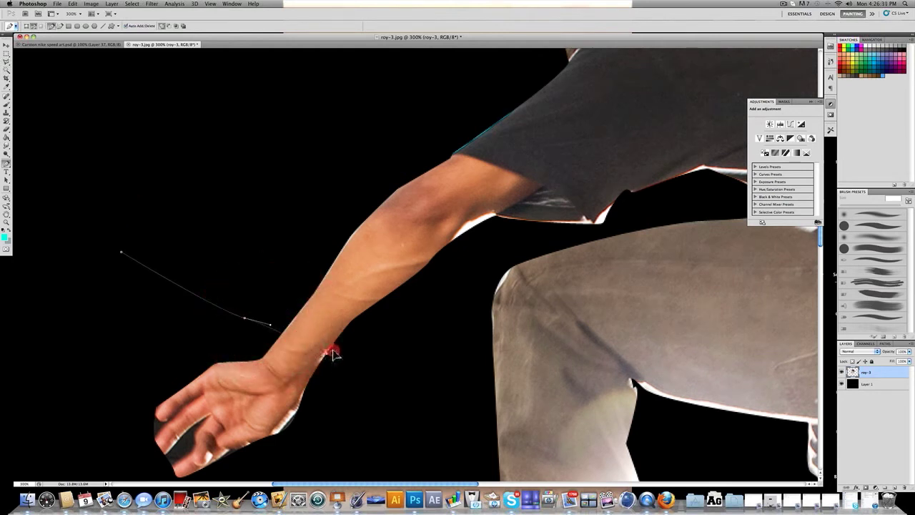
{"action": "left_click_drag", "start_coordinate": [330, 336], "coordinate": [334, 347]}
{"action": "left_click", "coordinate": [304, 301]}
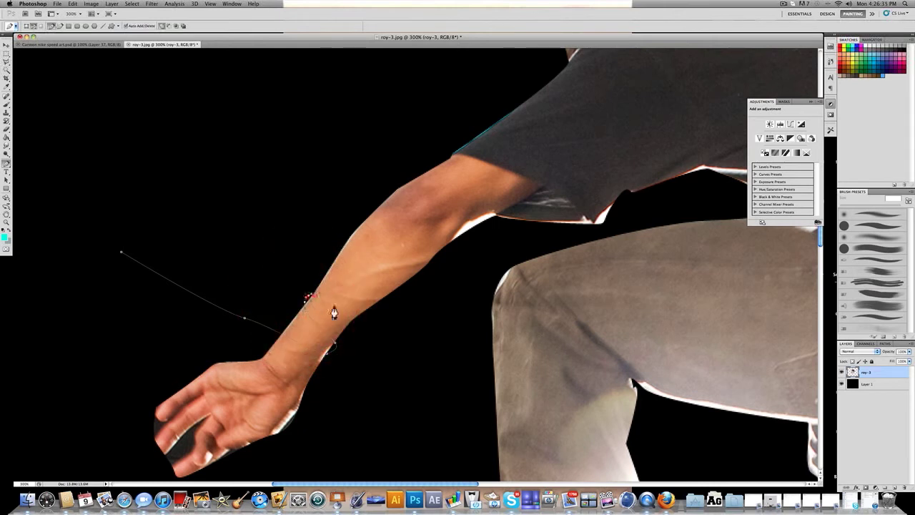
- Continue the path in winding loops back and forth across the middle of the forearm
{"action": "left_click", "coordinate": [362, 314]}
{"action": "left_click", "coordinate": [323, 279]}
{"action": "left_click", "coordinate": [326, 270]}
{"action": "left_click", "coordinate": [382, 304]}
{"action": "left_click", "coordinate": [384, 297]}
{"action": "left_click", "coordinate": [341, 246]}
{"action": "left_click", "coordinate": [347, 240]}
{"action": "left_click", "coordinate": [406, 286]}
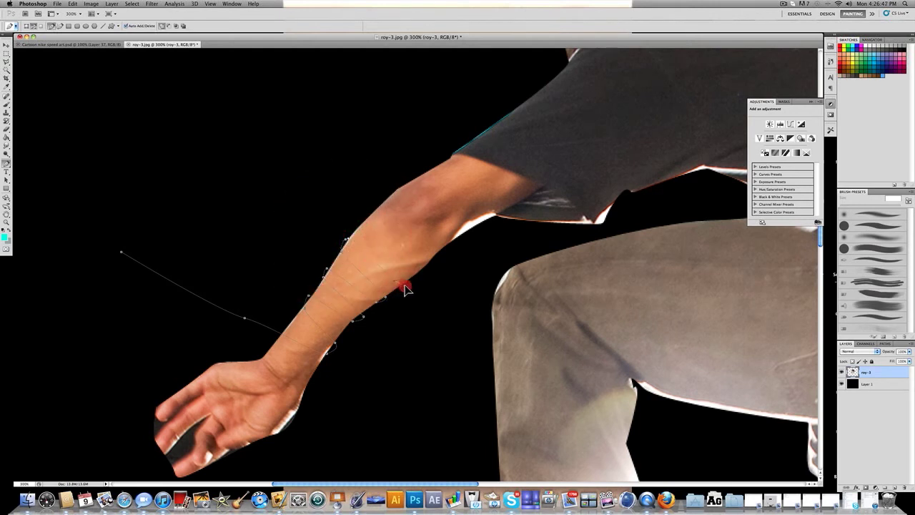
- Wind the path back and forth across the upper forearm up to the elbow
{"action": "left_click", "coordinate": [408, 278]}
{"action": "left_click", "coordinate": [357, 226]}
{"action": "left_click", "coordinate": [365, 217]}
{"action": "left_click", "coordinate": [424, 270]}
{"action": "left_click", "coordinate": [432, 260]}
{"action": "scroll", "coordinate": [382, 206], "scroll_direction": "up", "scroll_amount": 2}
{"action": "left_click", "coordinate": [388, 217]}
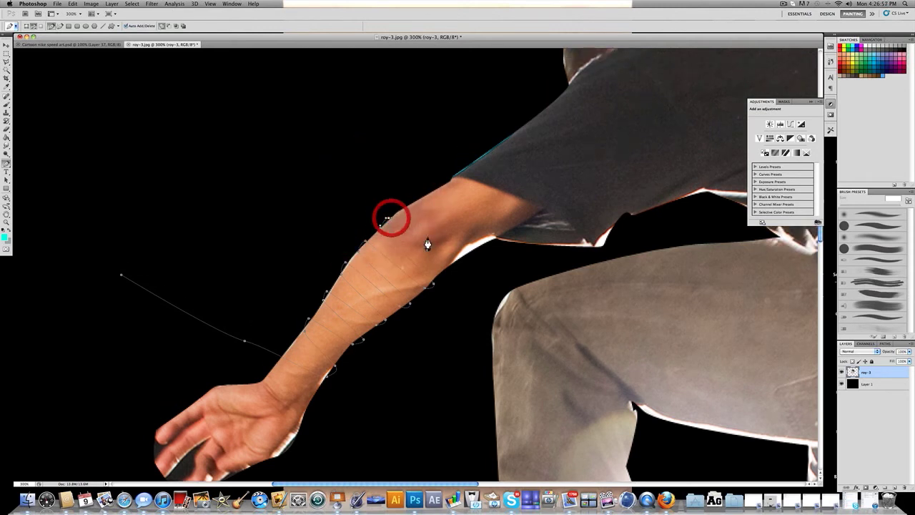
{"action": "left_click", "coordinate": [456, 266]}
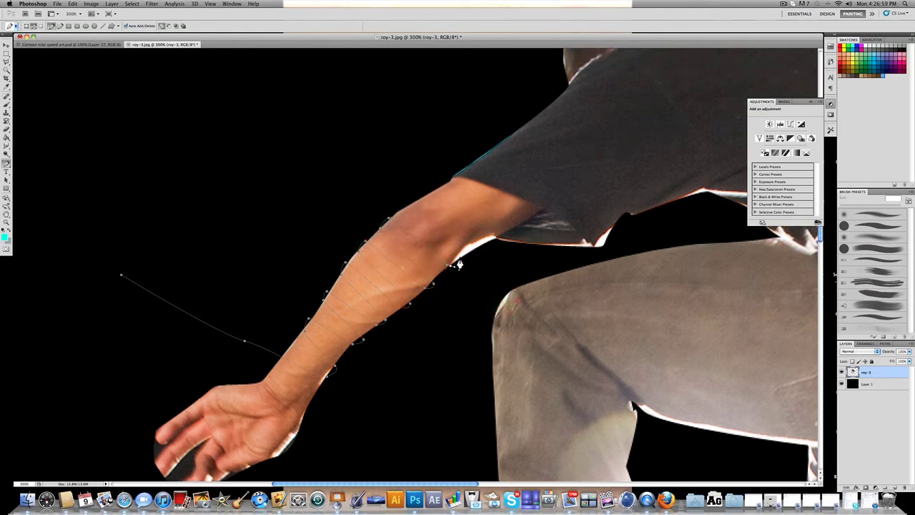
- Extend the winding path from the elbow across the upper arm and shirt sleeve to the shoulder
{"action": "left_click", "coordinate": [413, 201]}
{"action": "left_click", "coordinate": [487, 245]}
{"action": "left_click", "coordinate": [452, 179]}
{"action": "left_click", "coordinate": [456, 174]}
{"action": "left_click", "coordinate": [613, 233]}
{"action": "left_click", "coordinate": [511, 137]}
{"action": "left_click", "coordinate": [526, 126]}
{"action": "left_click", "coordinate": [647, 211]}
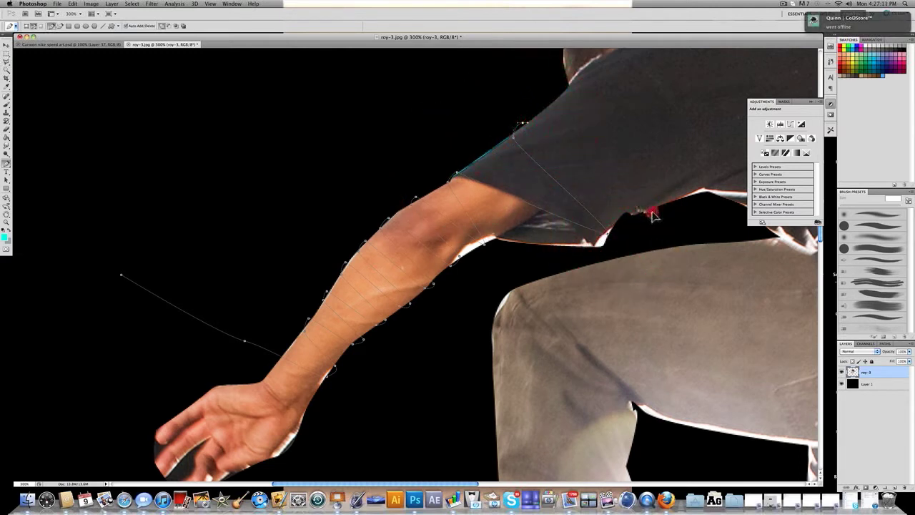
{"action": "left_click", "coordinate": [652, 205]}
{"action": "scroll", "coordinate": [553, 149], "scroll_direction": "up", "scroll_amount": 2}
{"action": "left_click_drag", "start_coordinate": [563, 140], "coordinate": [557, 123]}
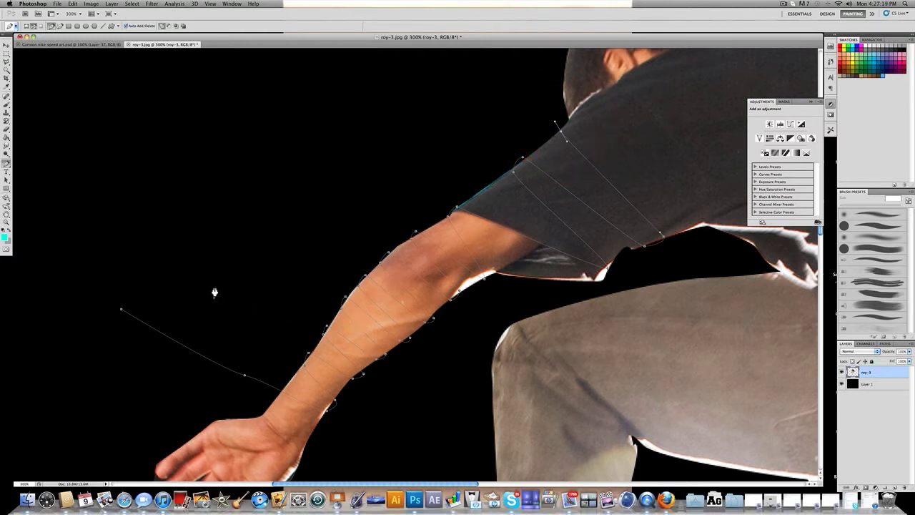
{"action": "scroll", "coordinate": [217, 297], "scroll_direction": "up", "scroll_amount": 1}
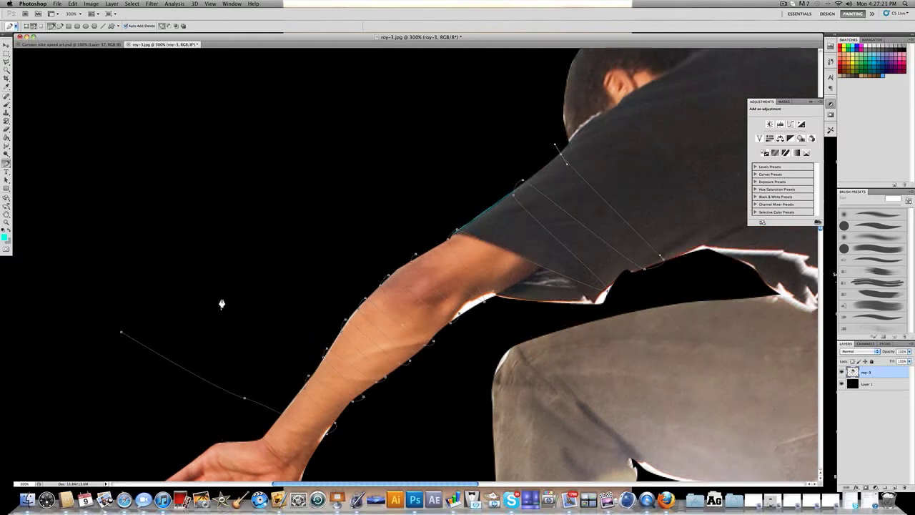
{"action": "right_click", "coordinate": [279, 397]}
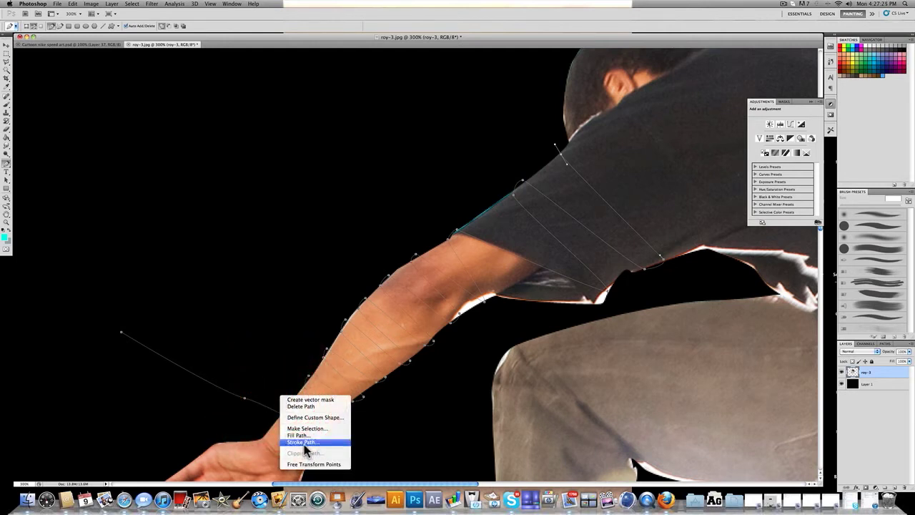
{"action": "left_click", "coordinate": [304, 443]}
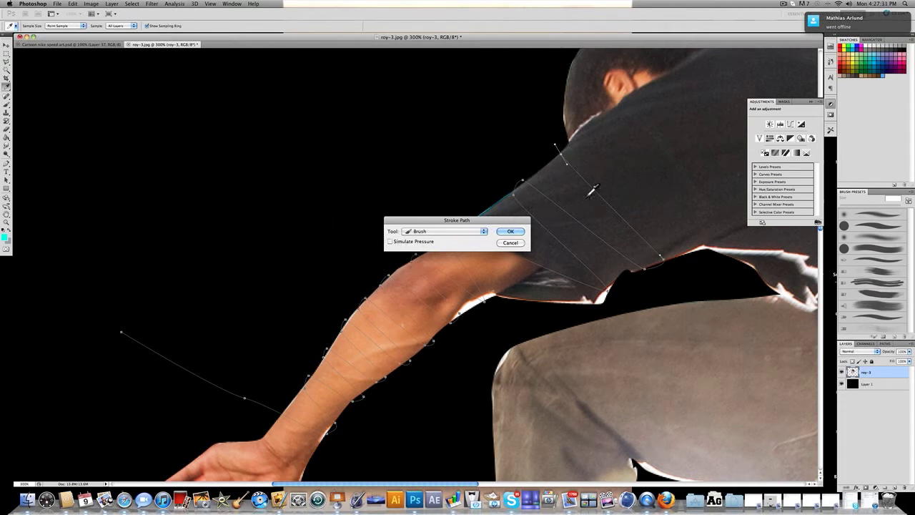
{"action": "left_click", "coordinate": [411, 233]}
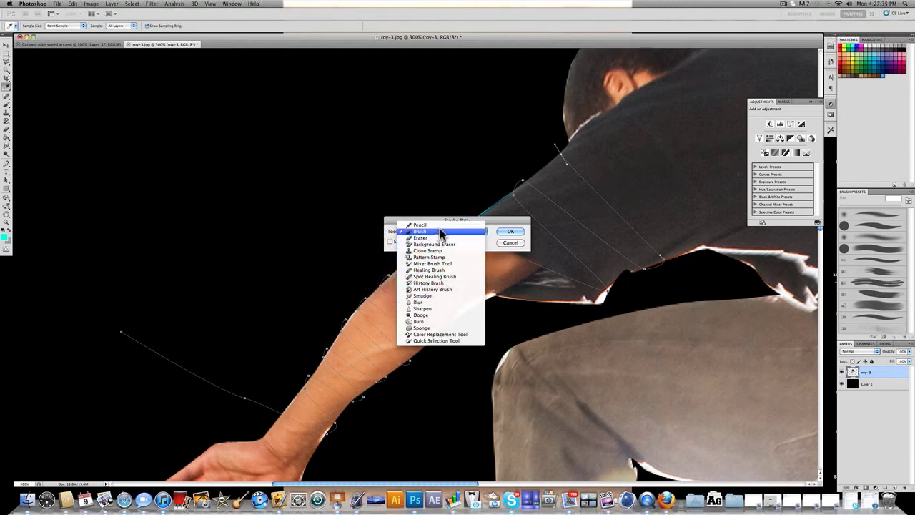
{"action": "left_click", "coordinate": [496, 227]}
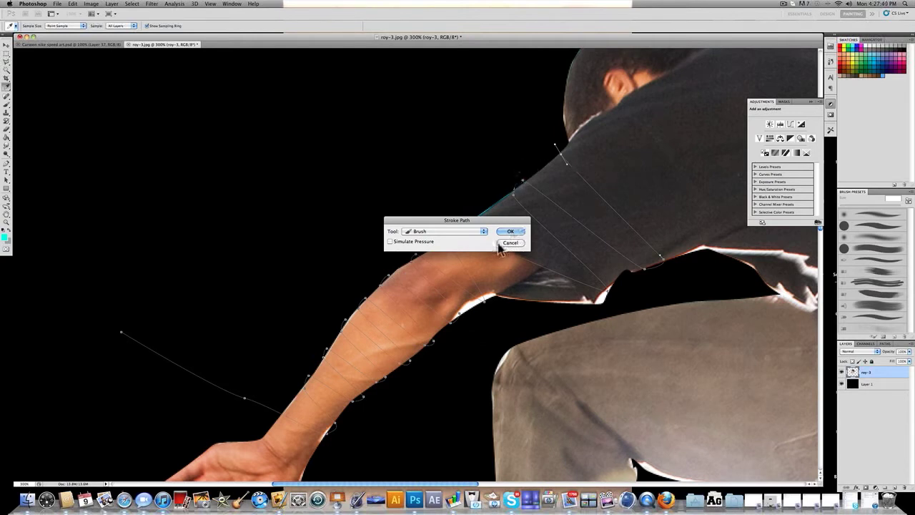
{"action": "left_click", "coordinate": [510, 242]}
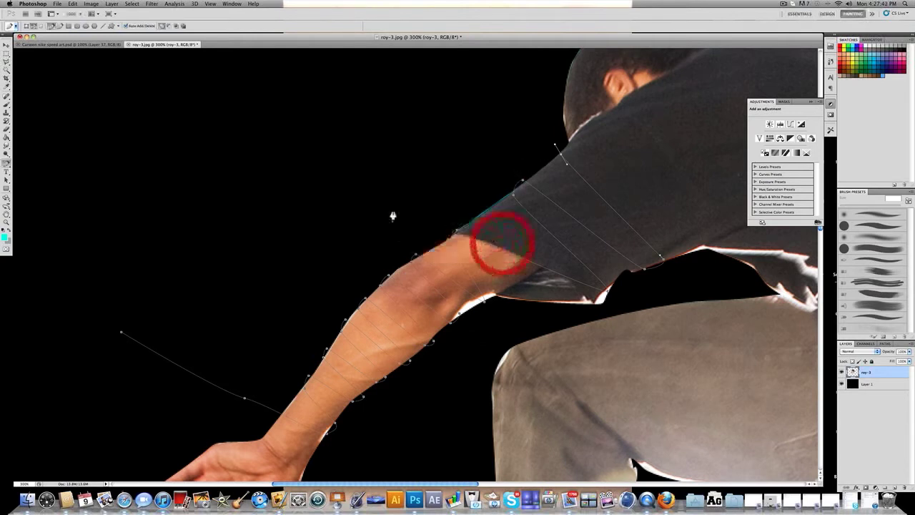
- Switch to the Brush tool and make sure its tip is 4 px with 0% hardness
{"action": "left_click", "coordinate": [7, 104]}
{"action": "left_click", "coordinate": [21, 104]}
{"action": "left_click", "coordinate": [35, 24]}
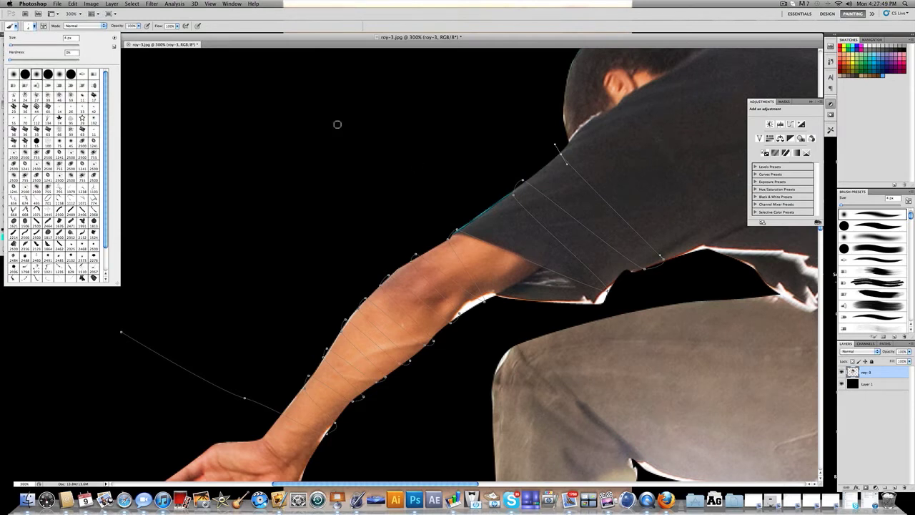
{"action": "left_click", "coordinate": [134, 39]}
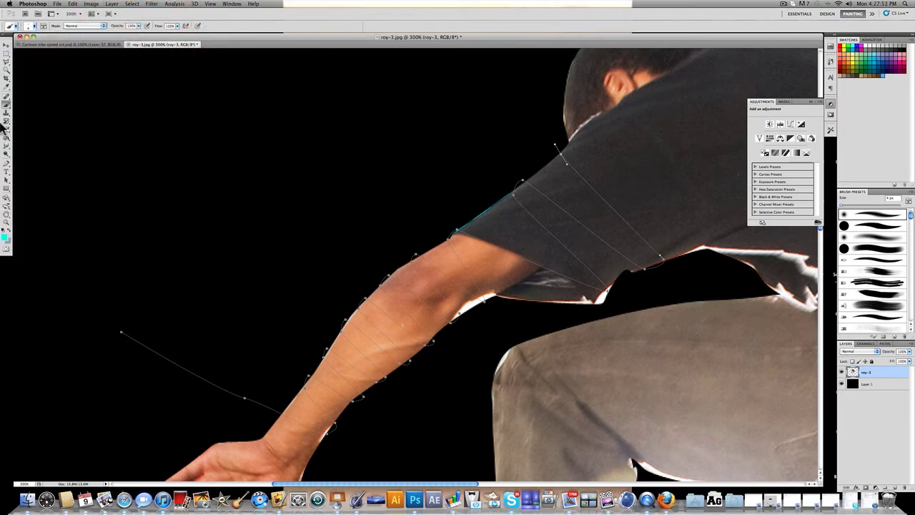
{"action": "left_click", "coordinate": [35, 26]}
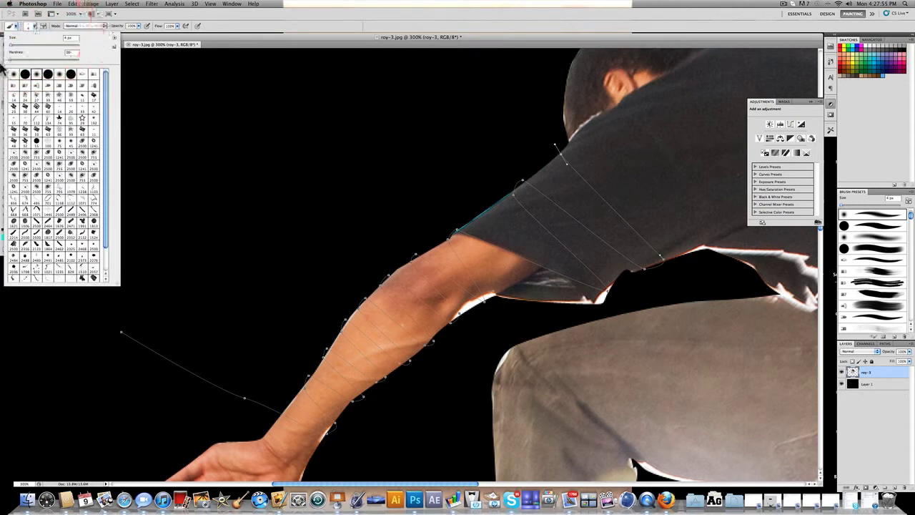
{"action": "left_click", "coordinate": [129, 40]}
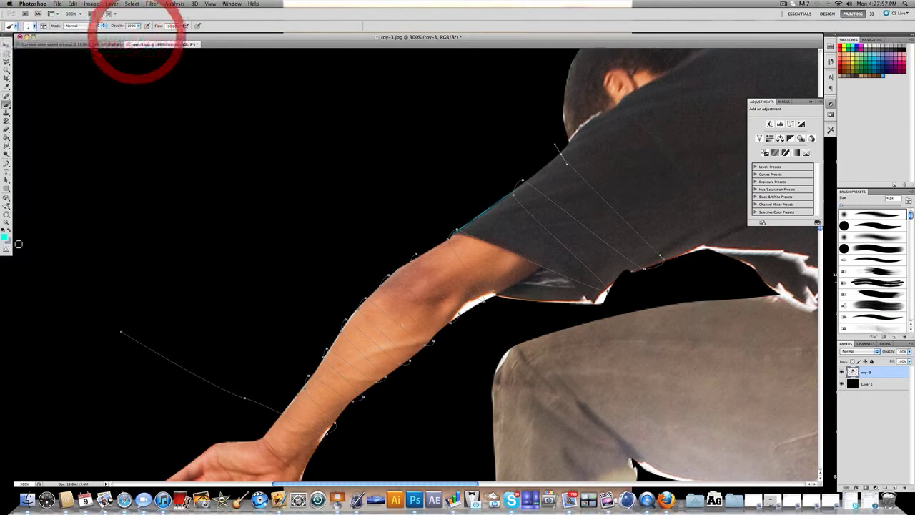
- Set the foreground colour to white
{"action": "left_click", "coordinate": [5, 237]}
{"action": "left_click", "coordinate": [486, 164]}
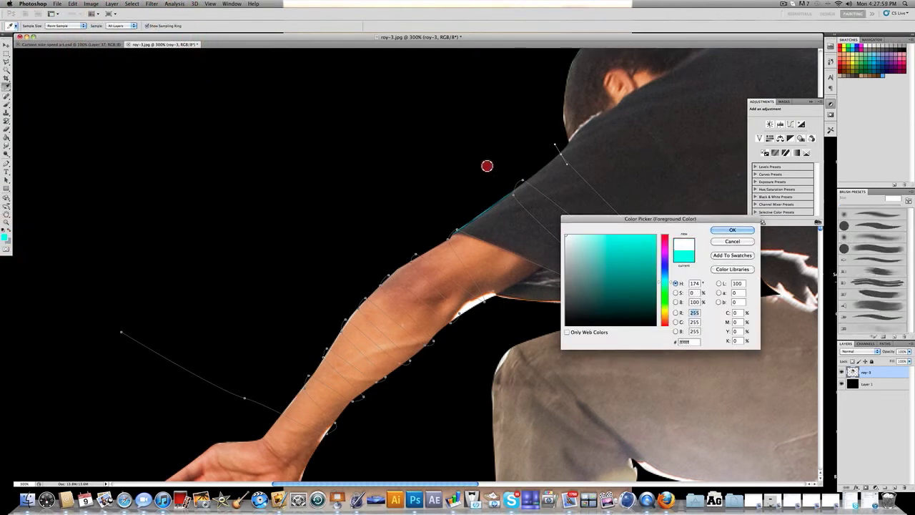
{"action": "left_click", "coordinate": [747, 231]}
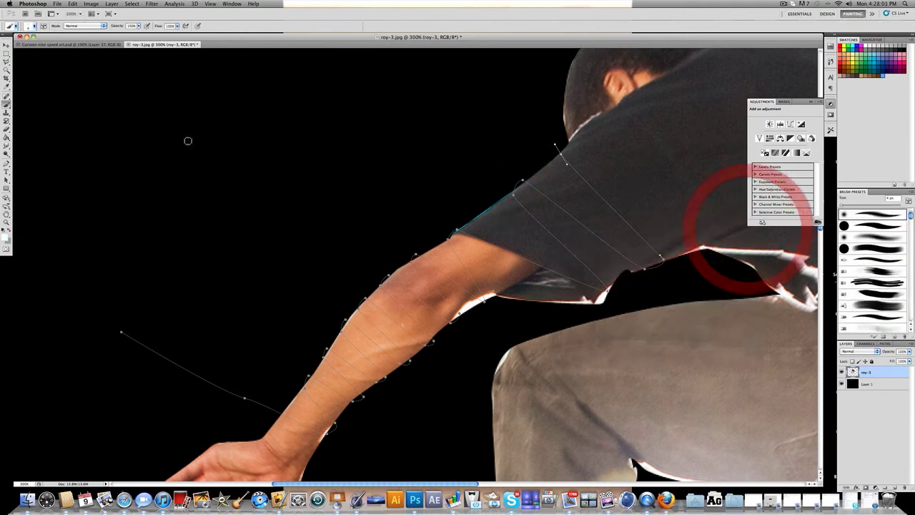
- Try stroking the winding arm path directly on the roy-3 layer with the Brush, without simulated pressure, and delete the path
{"action": "left_click_drag", "start_coordinate": [5, 169], "coordinate": [28, 163]}
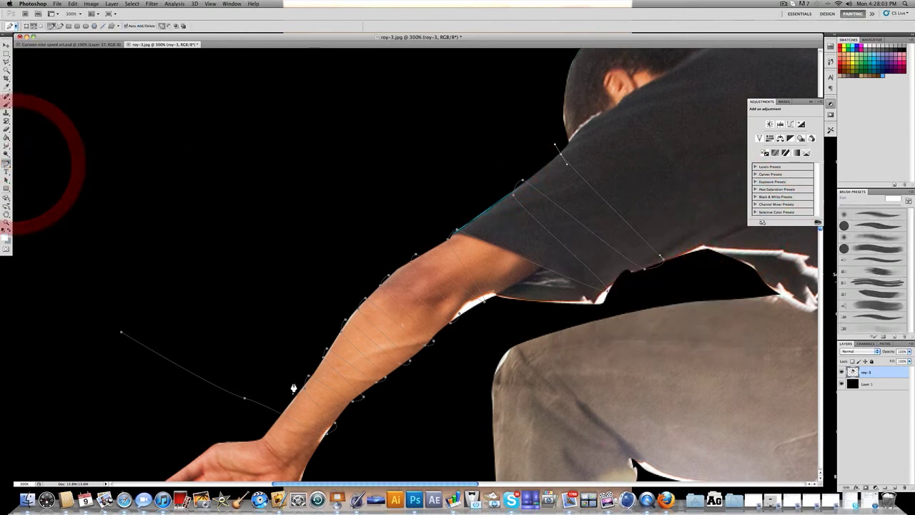
{"action": "right_click", "coordinate": [292, 385]}
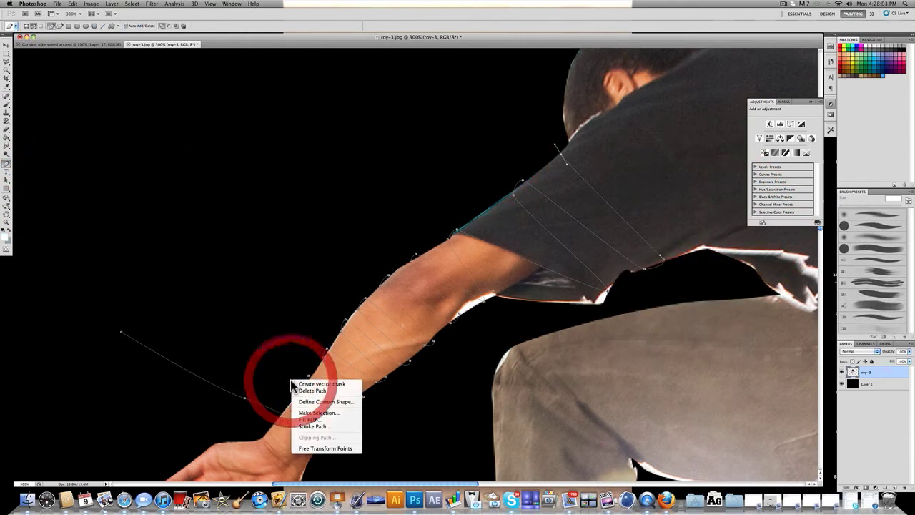
{"action": "left_click", "coordinate": [317, 427]}
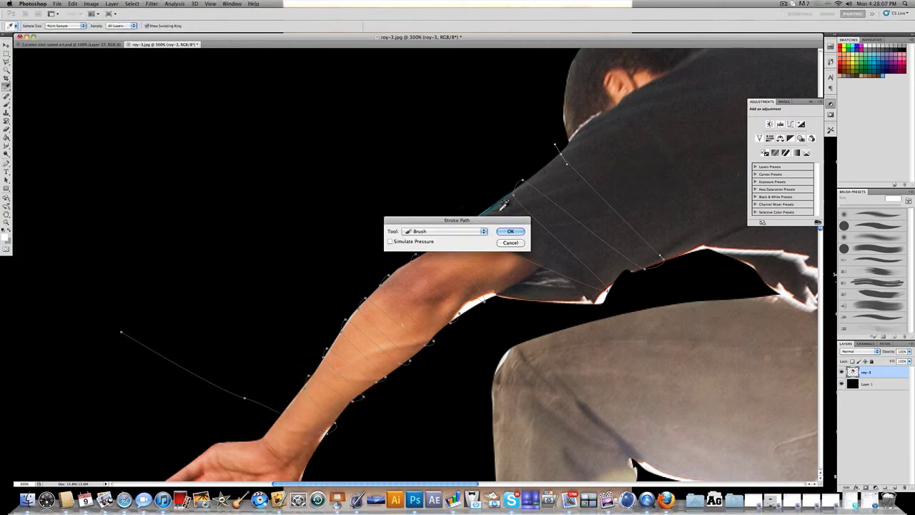
{"action": "left_click", "coordinate": [408, 232]}
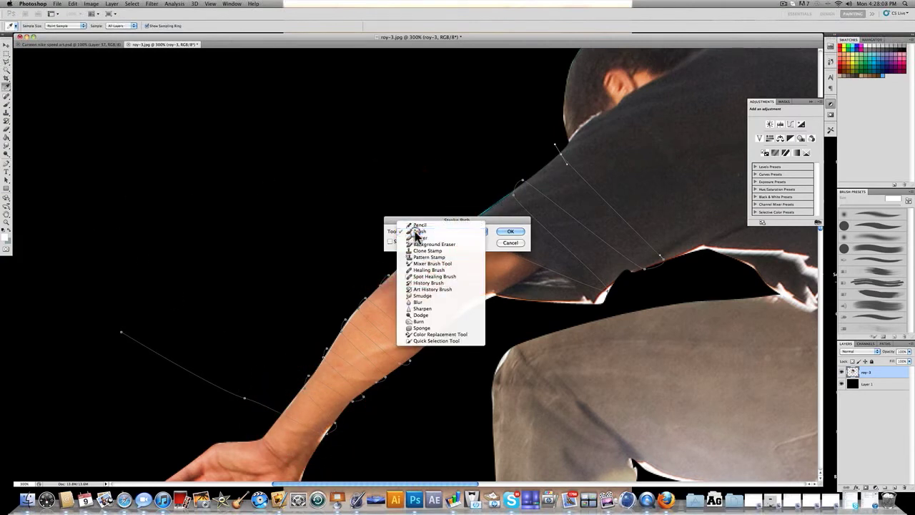
{"action": "left_click", "coordinate": [417, 231]}
{"action": "left_click", "coordinate": [506, 231]}
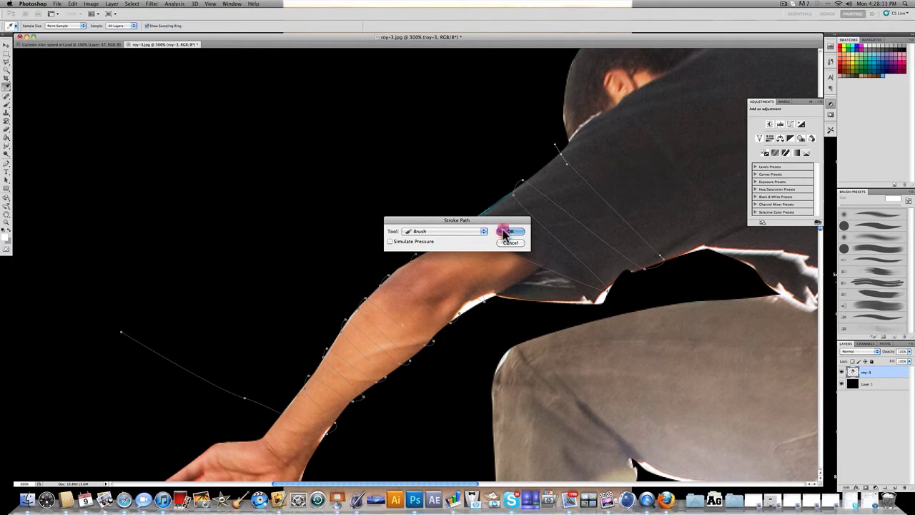
{"action": "left_click", "coordinate": [505, 231]}
{"action": "scroll", "coordinate": [478, 240], "scroll_direction": "down", "scroll_amount": 2}
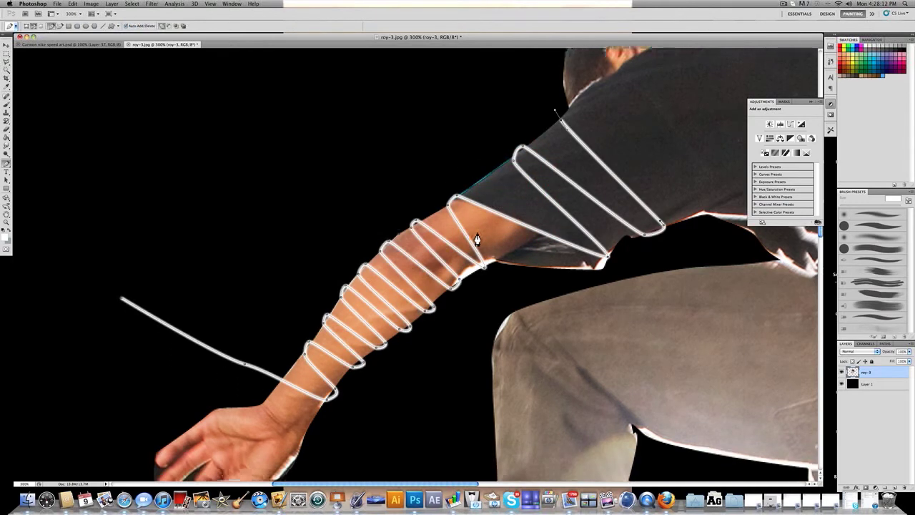
{"action": "key", "text": "super+minus"}
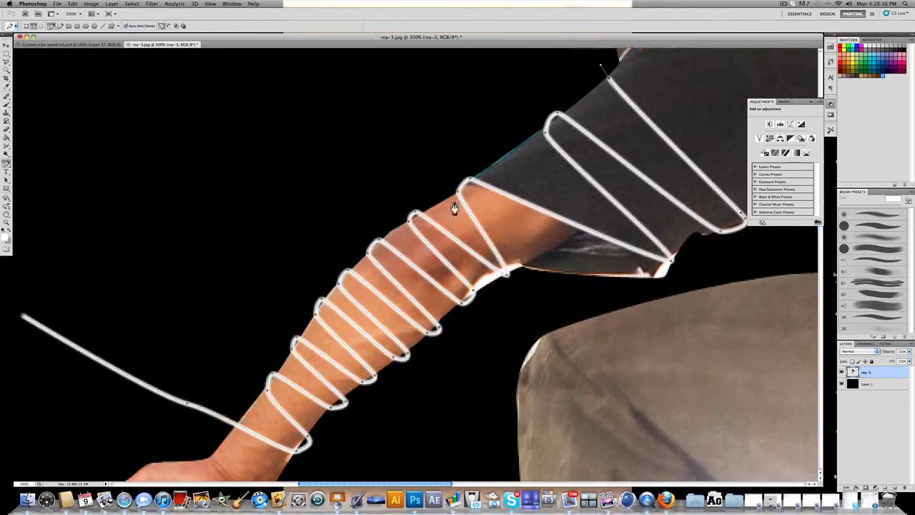
{"action": "key", "text": "super+equal"}
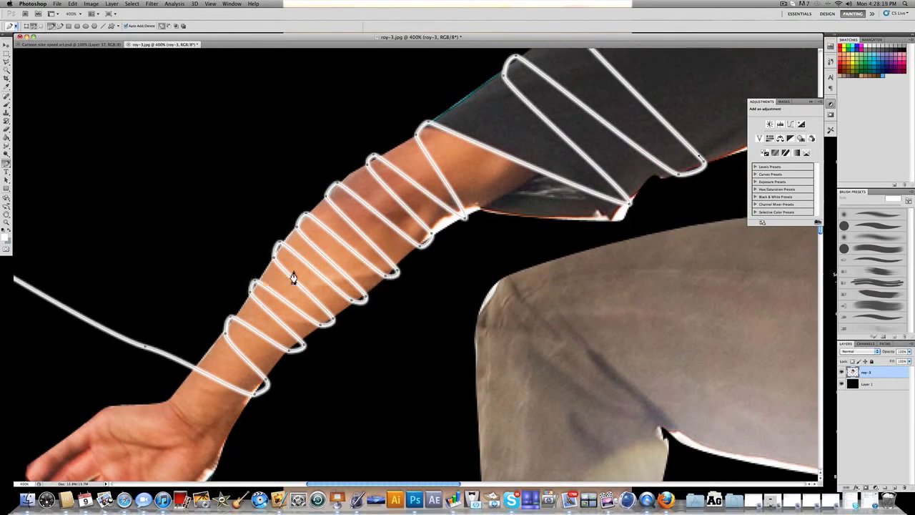
{"action": "right_click", "coordinate": [170, 363]}
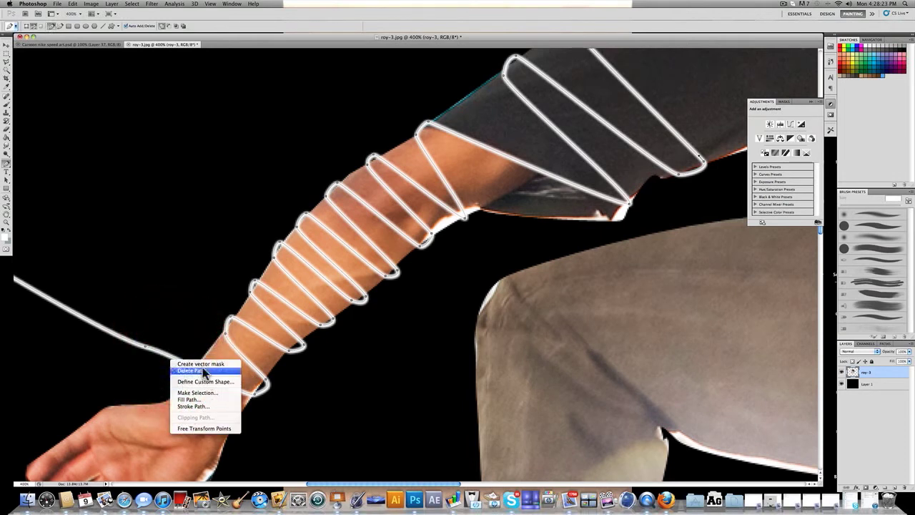
{"action": "left_click", "coordinate": [204, 372]}
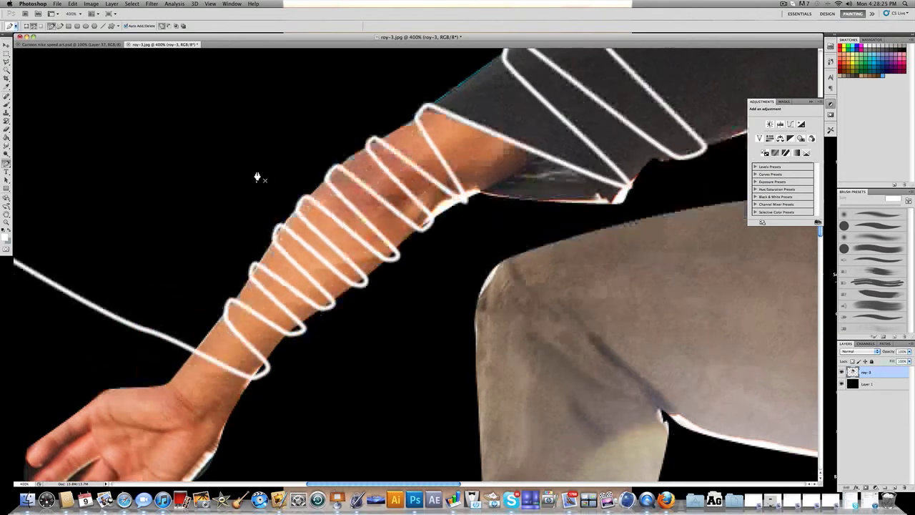
- Examine the white line along the arm and sleeve at several magnifications
{"action": "scroll", "coordinate": [258, 176], "scroll_direction": "up", "scroll_amount": 2}
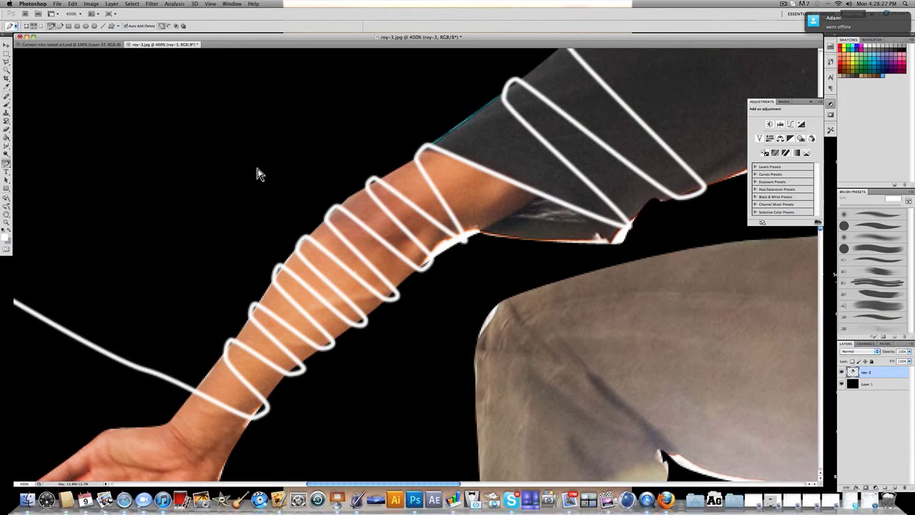
{"action": "scroll", "coordinate": [258, 175], "scroll_direction": "down", "scroll_amount": 3}
{"action": "scroll", "coordinate": [258, 175], "scroll_direction": "up", "scroll_amount": 1}
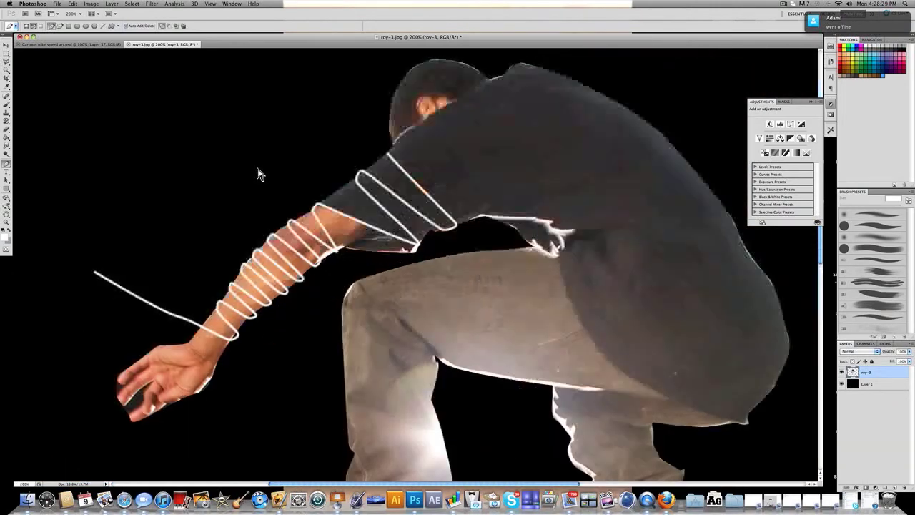
{"action": "scroll", "coordinate": [258, 174], "scroll_direction": "up", "scroll_amount": 1}
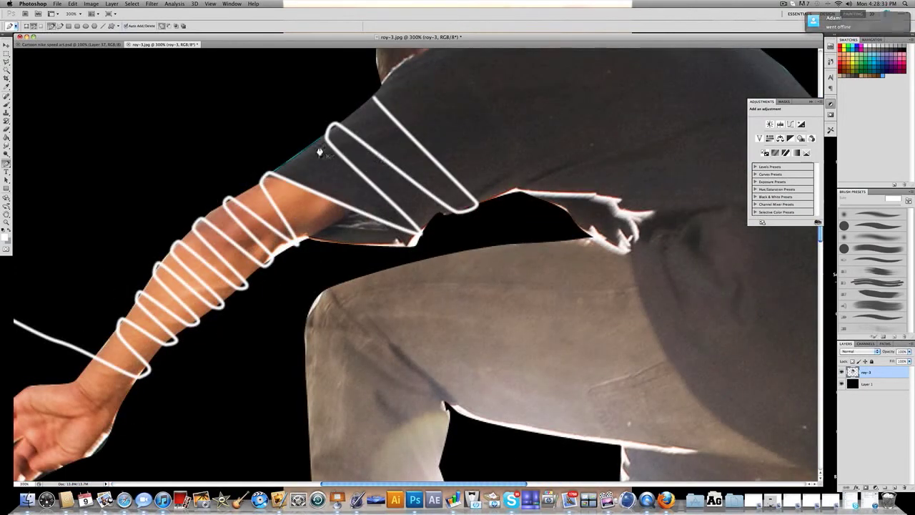
{"action": "scroll", "coordinate": [350, 150], "scroll_direction": "up", "scroll_amount": 2}
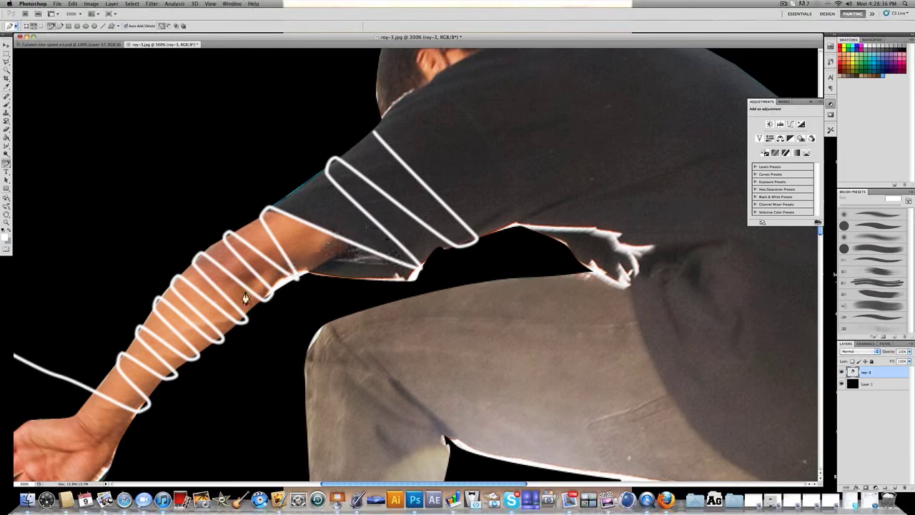
{"action": "scroll", "coordinate": [224, 300], "scroll_direction": "up", "scroll_amount": 1}
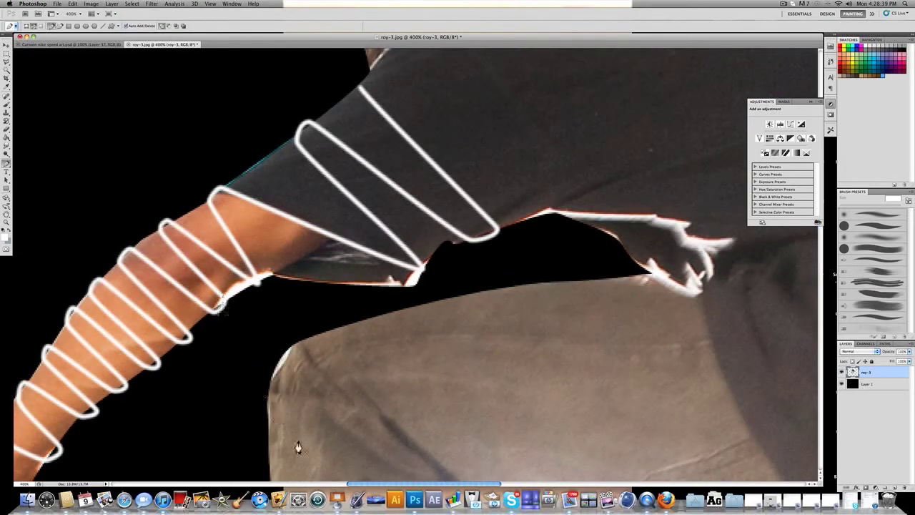
{"action": "key", "text": "h"}
{"action": "left_click_drag", "start_coordinate": [351, 465], "coordinate": [310, 445]}
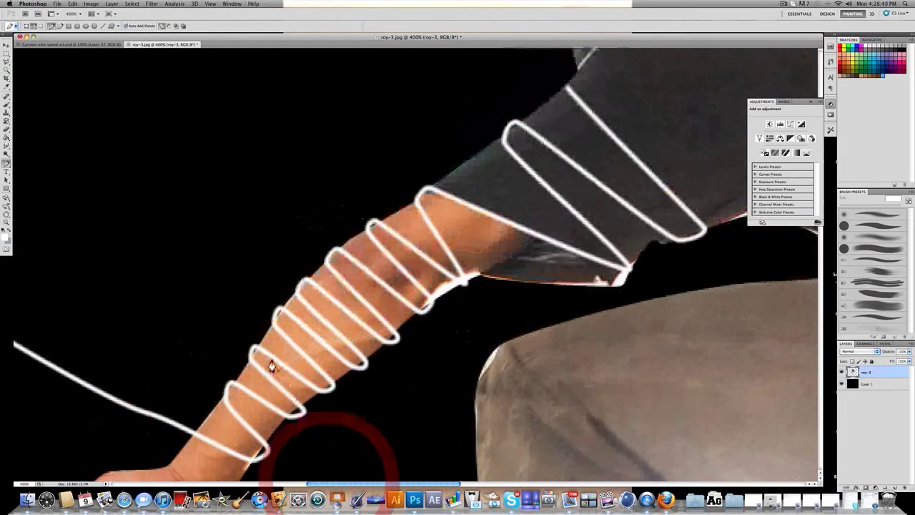
- Undo the path deletion and the white stroke on the roy-3 layer
{"action": "left_click", "coordinate": [7, 134]}
{"action": "left_click", "coordinate": [30, 130]}
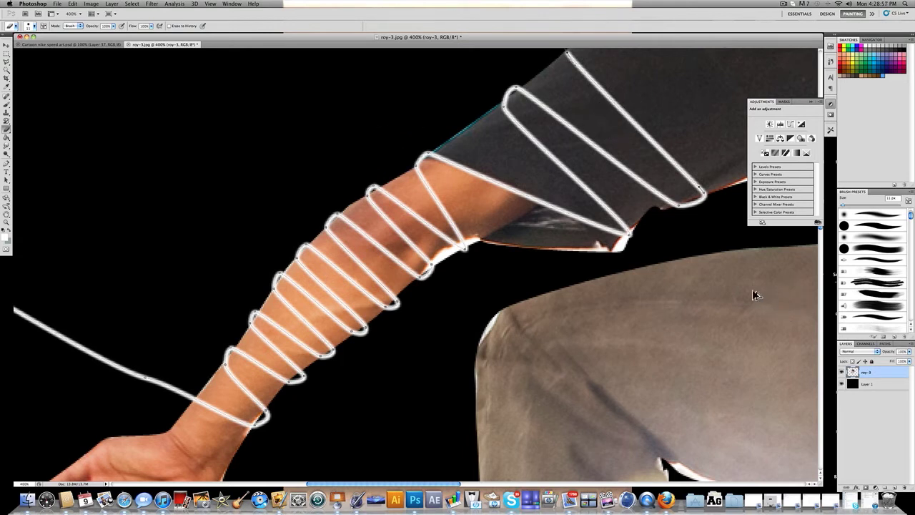
{"action": "key", "text": "ctrl+z"}
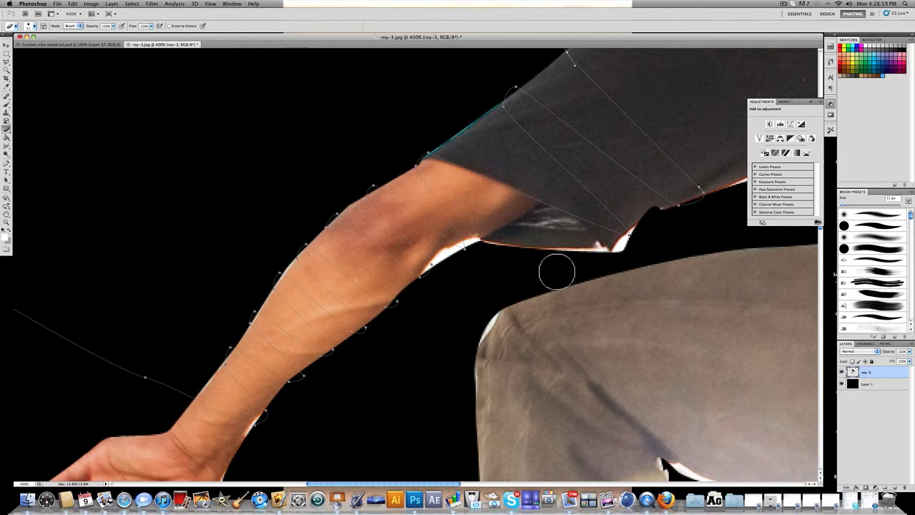
- Add a new layer above roy-3 and stroke the winding path on it with the Brush, without simulated pressure
{"action": "left_click", "coordinate": [895, 489]}
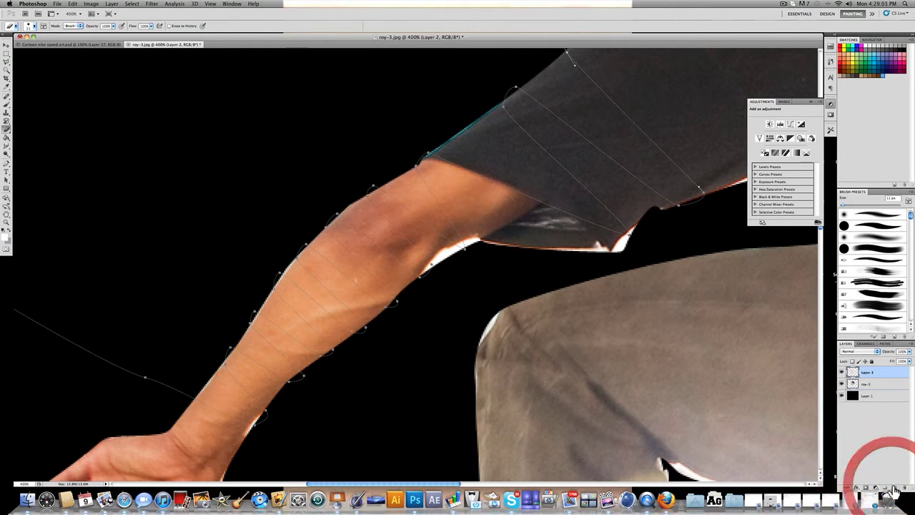
{"action": "left_click", "coordinate": [9, 163]}
{"action": "left_click", "coordinate": [24, 161]}
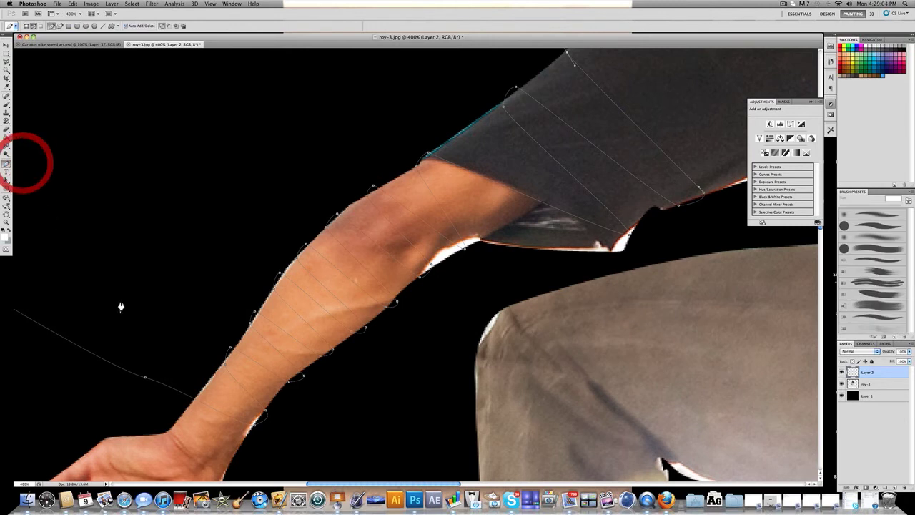
{"action": "right_click", "coordinate": [216, 425]}
{"action": "left_click", "coordinate": [241, 457]}
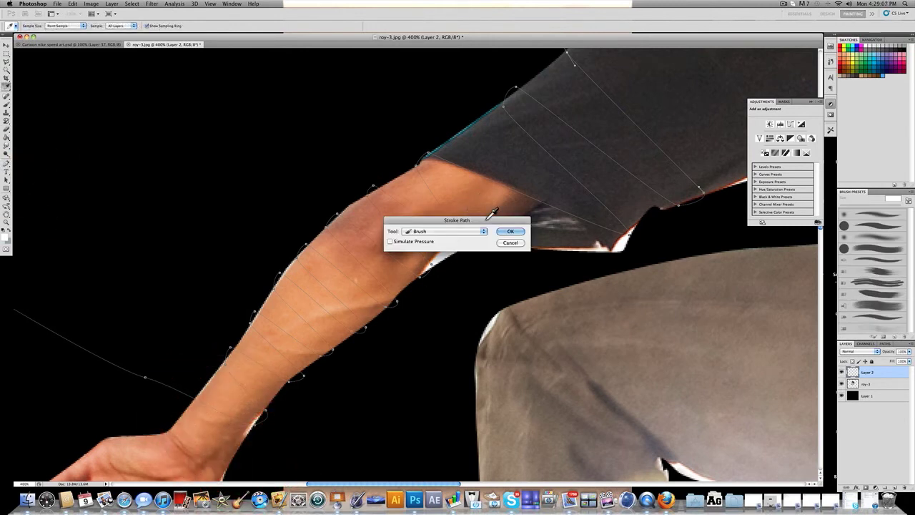
{"action": "left_click", "coordinate": [510, 234]}
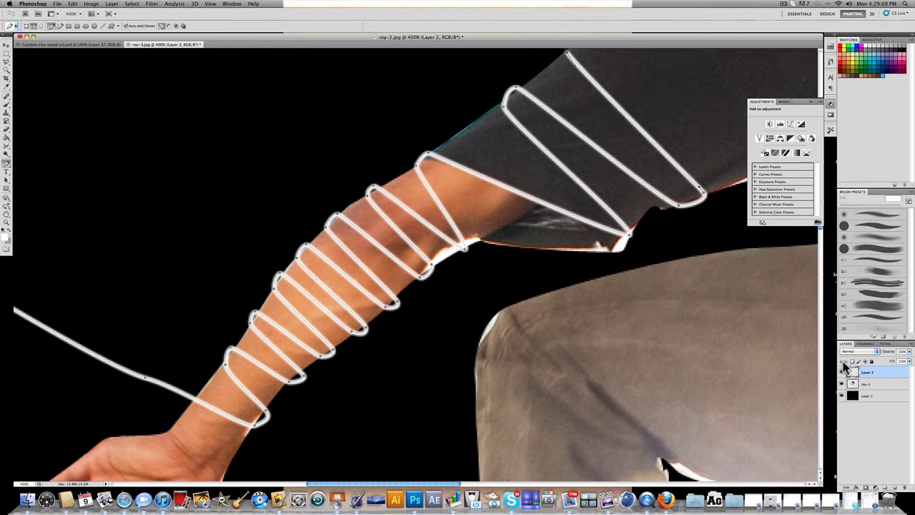
{"action": "left_click", "coordinate": [847, 370]}
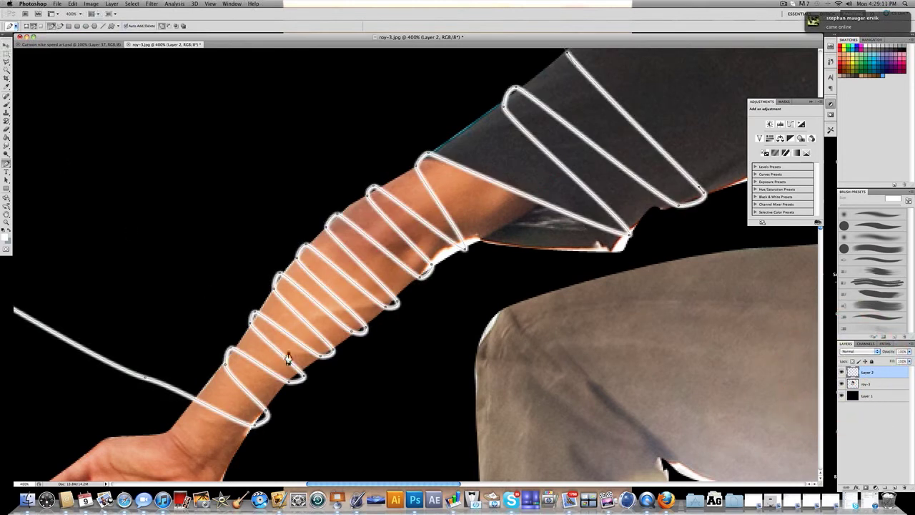
- Delete the winding path from the arm and switch to the Eraser tool
{"action": "right_click", "coordinate": [179, 405]}
{"action": "left_click", "coordinate": [208, 413]}
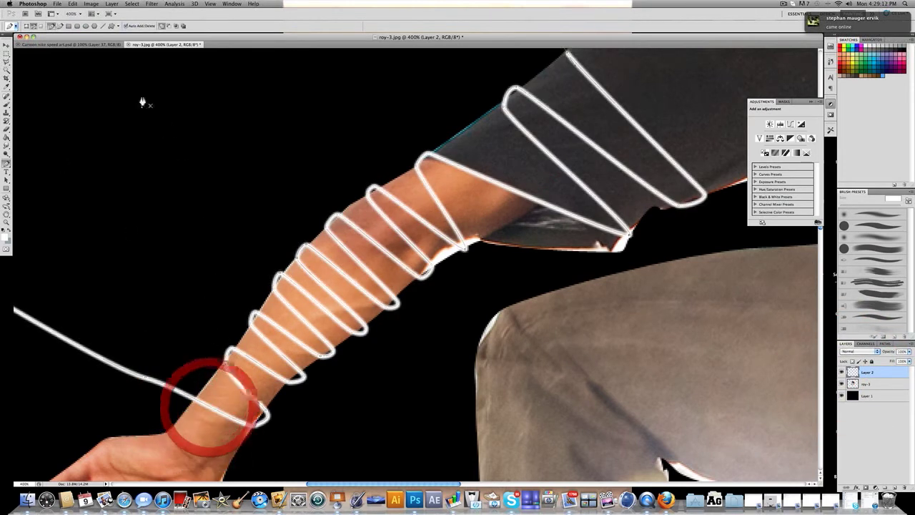
{"action": "left_click", "coordinate": [6, 120]}
{"action": "left_click", "coordinate": [43, 129]}
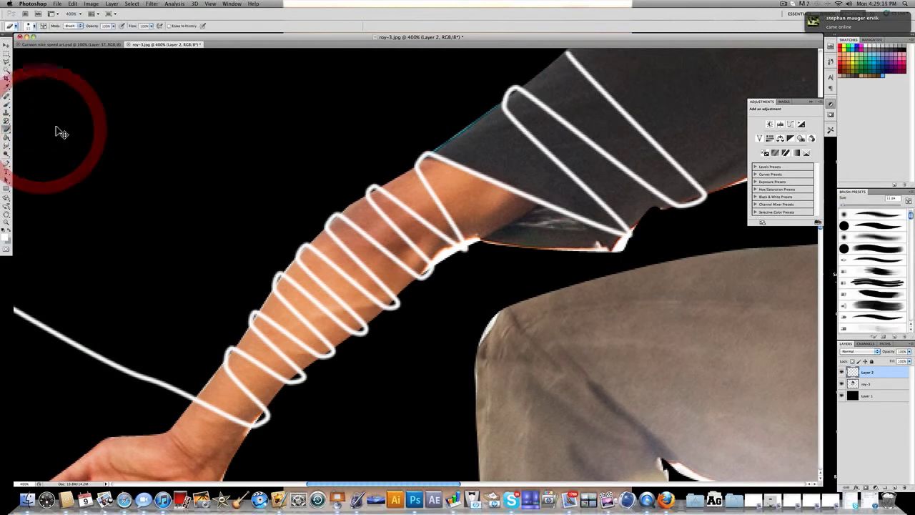
- Erase every second diagonal of the white line across the forearm on Layer 2, keeping the rounded ends at the arm's edges
{"action": "key", "text": "super+plus"}
{"action": "scroll", "coordinate": [62, 128], "scroll_direction": "down", "scroll_amount": 3}
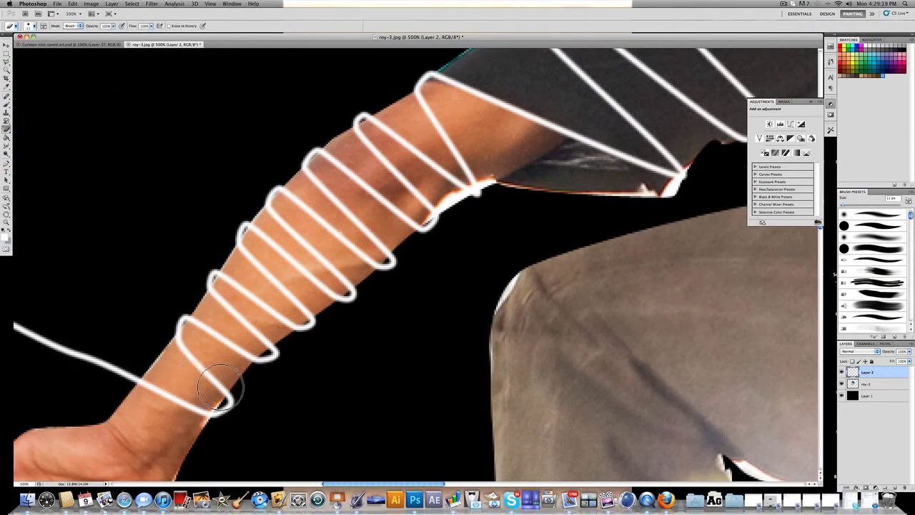
{"action": "left_click_drag", "start_coordinate": [219, 387], "coordinate": [178, 337]}
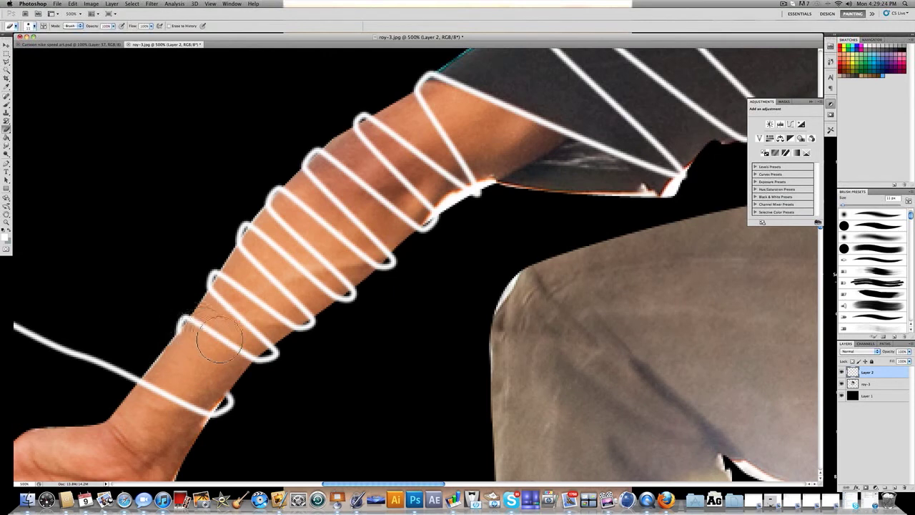
{"action": "mouse_move", "coordinate": [259, 337]}
{"action": "left_mouse_down"}
{"action": "mouse_move", "coordinate": [227, 315]}
{"action": "mouse_move", "coordinate": [221, 303]}
{"action": "mouse_move", "coordinate": [244, 316]}
{"action": "mouse_move", "coordinate": [211, 286]}
{"action": "left_mouse_up"}
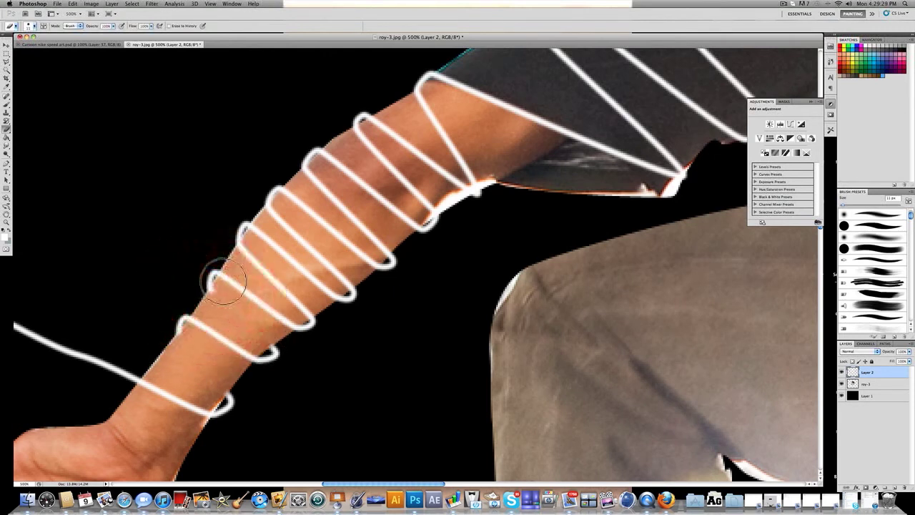
{"action": "left_click_drag", "start_coordinate": [299, 308], "coordinate": [243, 246]}
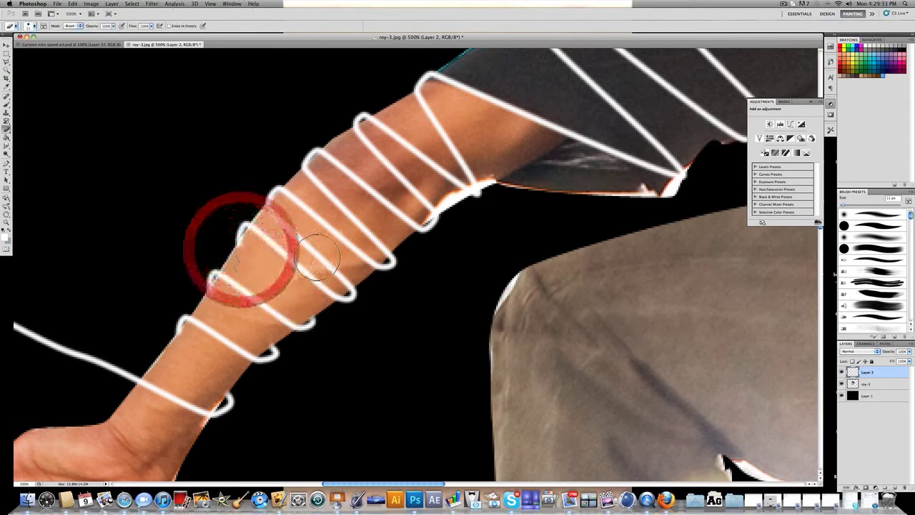
{"action": "mouse_move", "coordinate": [346, 283]}
{"action": "left_mouse_down"}
{"action": "mouse_move", "coordinate": [300, 247]}
{"action": "mouse_move", "coordinate": [271, 211]}
{"action": "mouse_move", "coordinate": [270, 189]}
{"action": "mouse_move", "coordinate": [389, 249]}
{"action": "mouse_move", "coordinate": [376, 245]}
{"action": "mouse_move", "coordinate": [359, 210]}
{"action": "mouse_move", "coordinate": [306, 153]}
{"action": "left_mouse_up"}
{"action": "scroll", "coordinate": [389, 246], "scroll_direction": "down", "scroll_amount": 1}
{"action": "scroll", "coordinate": [436, 247], "scroll_direction": "up", "scroll_amount": 2}
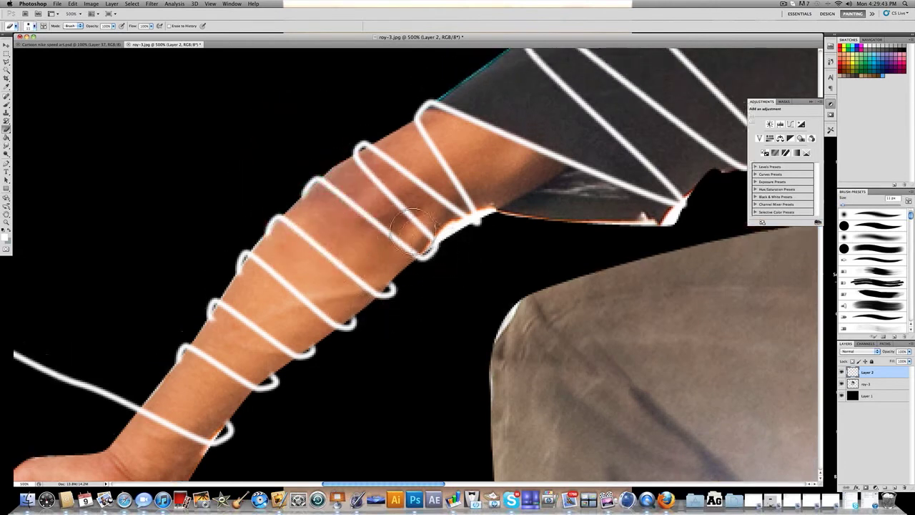
- Erase the alternate diagonals of the white line between the elbow and the sleeve hem
{"action": "mouse_move", "coordinate": [429, 236]}
{"action": "left_mouse_down"}
{"action": "mouse_move", "coordinate": [379, 205]}
{"action": "mouse_move", "coordinate": [384, 187]}
{"action": "mouse_move", "coordinate": [358, 148]}
{"action": "mouse_move", "coordinate": [353, 158]}
{"action": "left_mouse_up"}
{"action": "scroll", "coordinate": [418, 178], "scroll_direction": "up", "scroll_amount": 1}
{"action": "mouse_move", "coordinate": [417, 179]}
{"action": "left_mouse_down"}
{"action": "mouse_move", "coordinate": [445, 216]}
{"action": "mouse_move", "coordinate": [469, 224]}
{"action": "mouse_move", "coordinate": [446, 205]}
{"action": "mouse_move", "coordinate": [433, 171]}
{"action": "mouse_move", "coordinate": [460, 198]}
{"action": "mouse_move", "coordinate": [415, 139]}
{"action": "mouse_move", "coordinate": [431, 182]}
{"action": "left_mouse_up"}
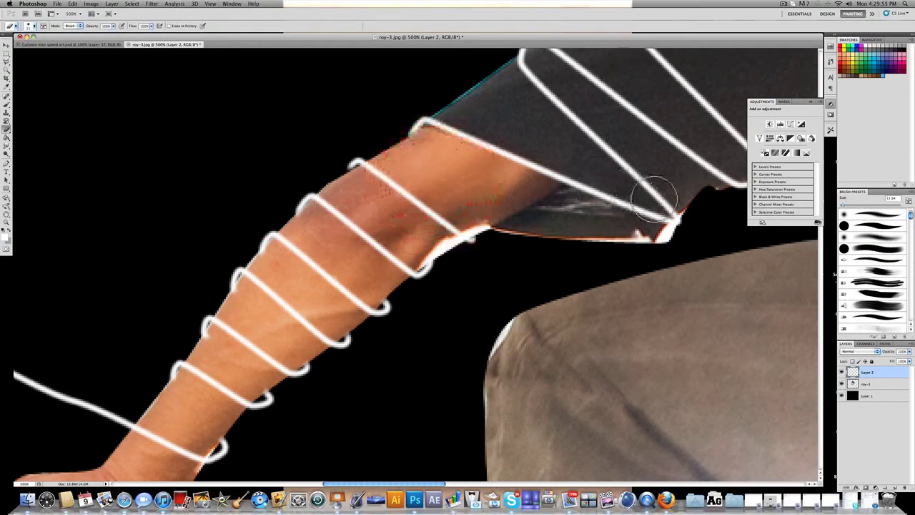
- Erase the alternate white diagonals over the sleeve, including the last one running up to the shoulder
{"action": "mouse_move", "coordinate": [662, 195]}
{"action": "left_mouse_down"}
{"action": "mouse_move", "coordinate": [580, 117]}
{"action": "mouse_move", "coordinate": [619, 166]}
{"action": "left_mouse_up"}
{"action": "scroll", "coordinate": [619, 166], "scroll_direction": "up", "scroll_amount": 2}
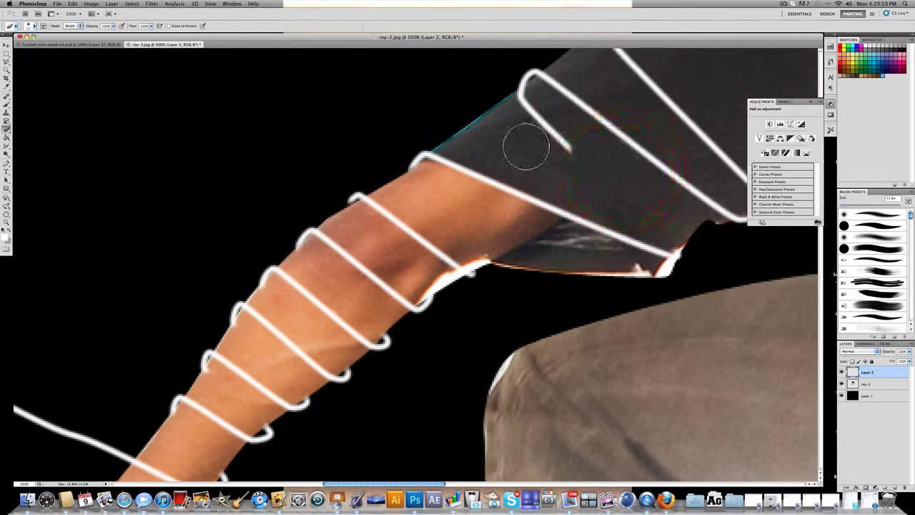
{"action": "mouse_move", "coordinate": [565, 141]}
{"action": "left_mouse_down"}
{"action": "mouse_move", "coordinate": [522, 92]}
{"action": "mouse_move", "coordinate": [527, 98]}
{"action": "left_mouse_up"}
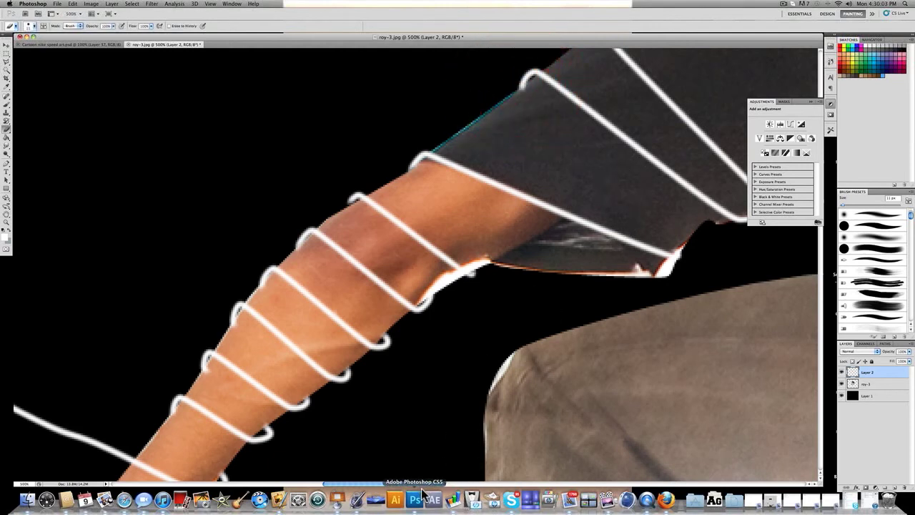
{"action": "left_click_drag", "start_coordinate": [429, 485], "coordinate": [467, 485]}
{"action": "scroll", "coordinate": [483, 315], "scroll_direction": "up", "scroll_amount": 2}
{"action": "scroll", "coordinate": [483, 314], "scroll_direction": "up", "scroll_amount": 2}
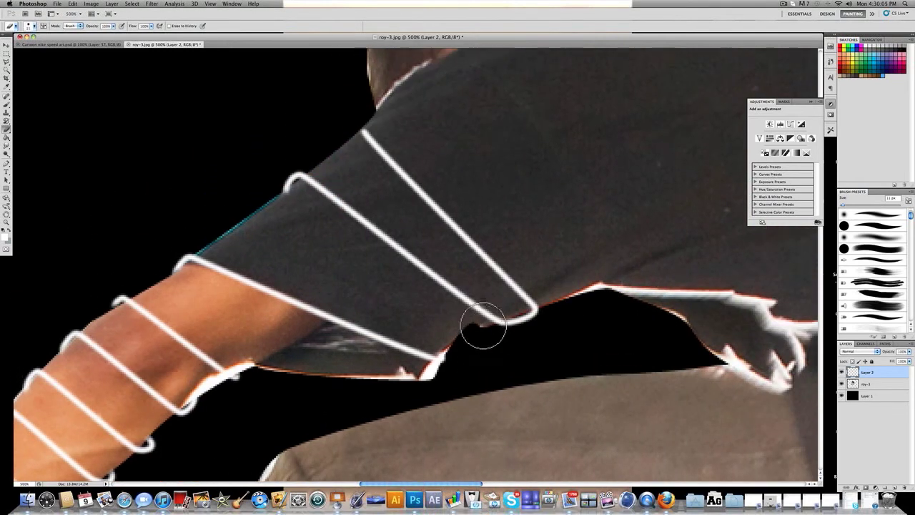
{"action": "mouse_move", "coordinate": [522, 302]}
{"action": "left_mouse_down"}
{"action": "mouse_move", "coordinate": [466, 211]}
{"action": "mouse_move", "coordinate": [486, 261]}
{"action": "mouse_move", "coordinate": [420, 182]}
{"action": "mouse_move", "coordinate": [428, 206]}
{"action": "mouse_move", "coordinate": [382, 136]}
{"action": "mouse_move", "coordinate": [424, 206]}
{"action": "mouse_move", "coordinate": [360, 130]}
{"action": "left_mouse_up"}
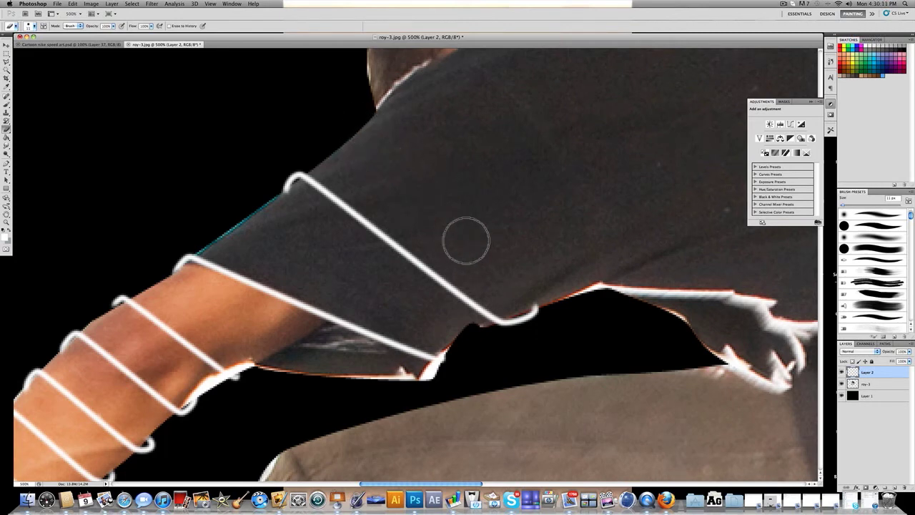
{"action": "scroll", "coordinate": [466, 243], "scroll_direction": "down", "scroll_amount": 2}
{"action": "scroll", "coordinate": [465, 245], "scroll_direction": "down", "scroll_amount": 1}
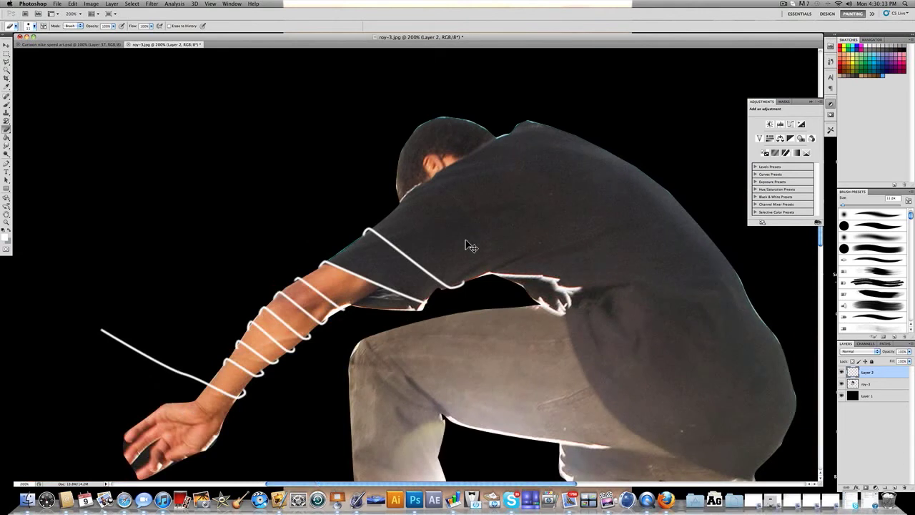
{"action": "left_click", "coordinate": [239, 348]}
{"action": "scroll", "coordinate": [438, 325], "scroll_direction": "down", "scroll_amount": 3}
{"action": "scroll", "coordinate": [405, 296], "scroll_direction": "up", "scroll_amount": 4}
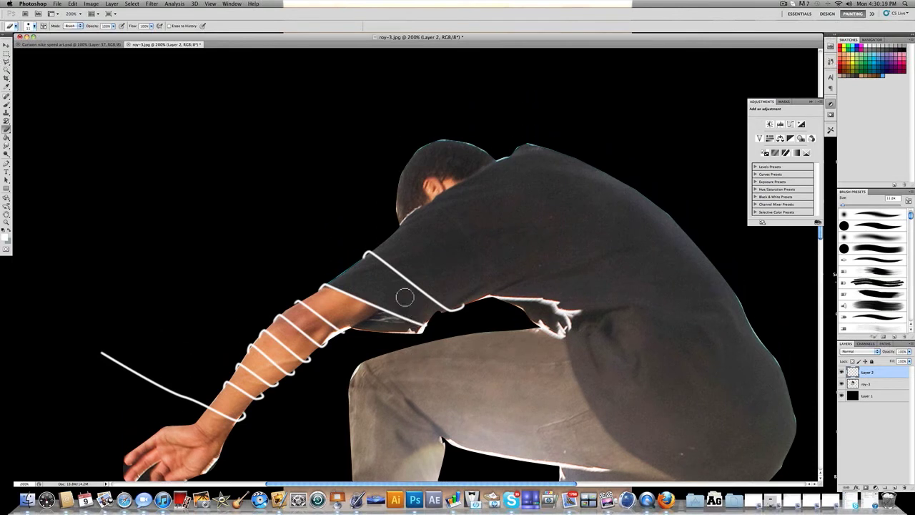
- Add an Outer Glow layer style to the white line on Layer 2 and show its settings
{"action": "left_click", "coordinate": [6, 165]}
{"action": "left_click", "coordinate": [18, 161]}
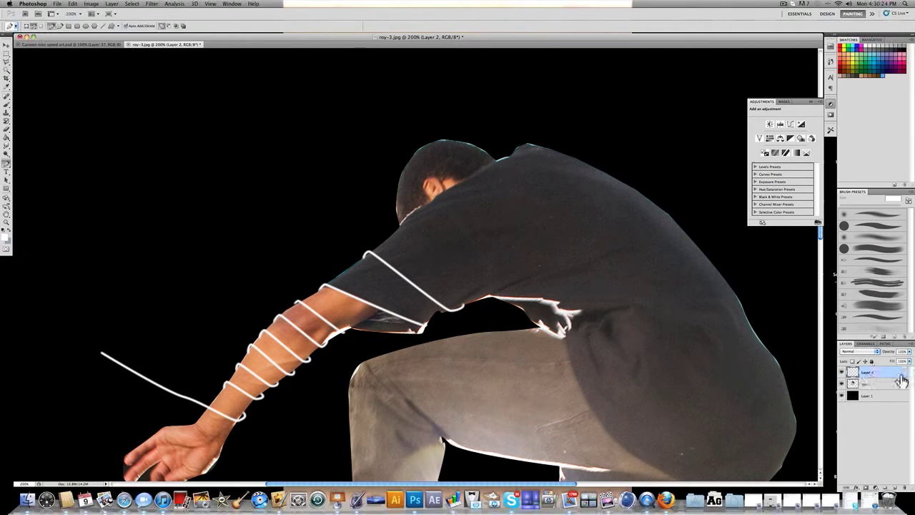
{"action": "right_click", "coordinate": [884, 375]}
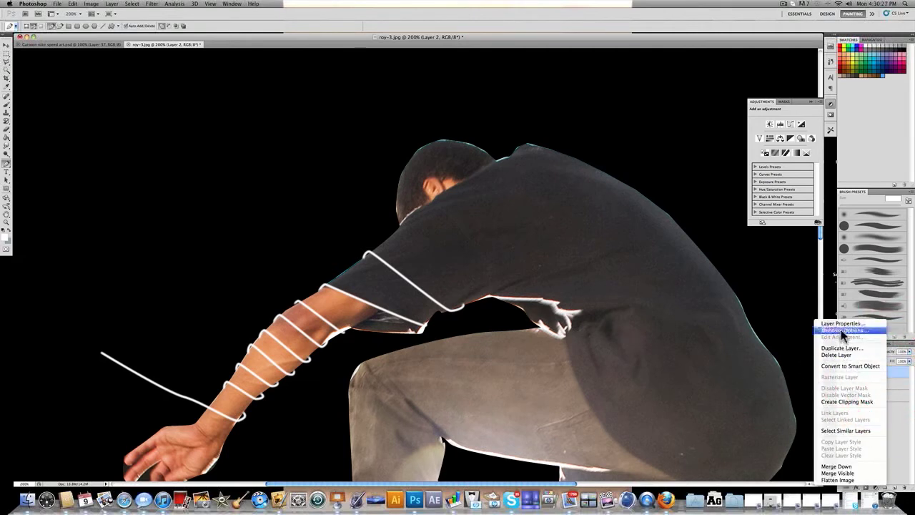
{"action": "left_click", "coordinate": [844, 331]}
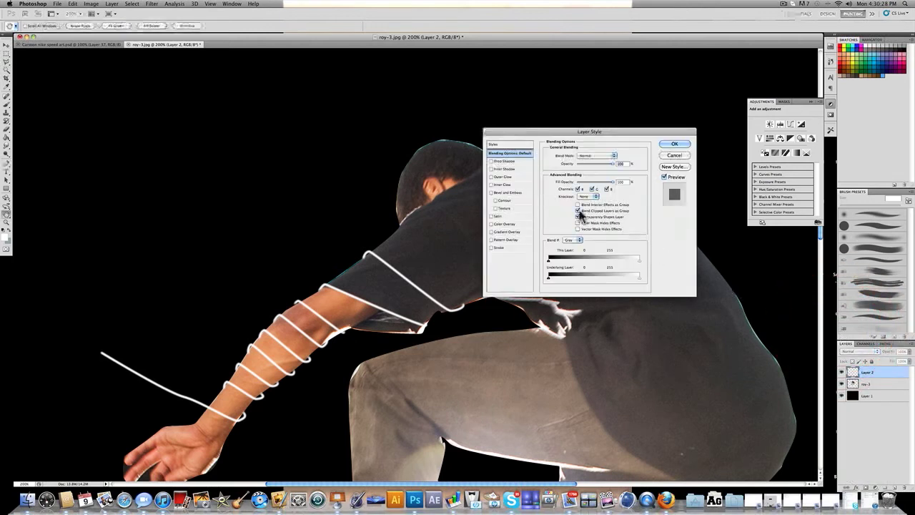
{"action": "left_click", "coordinate": [490, 176]}
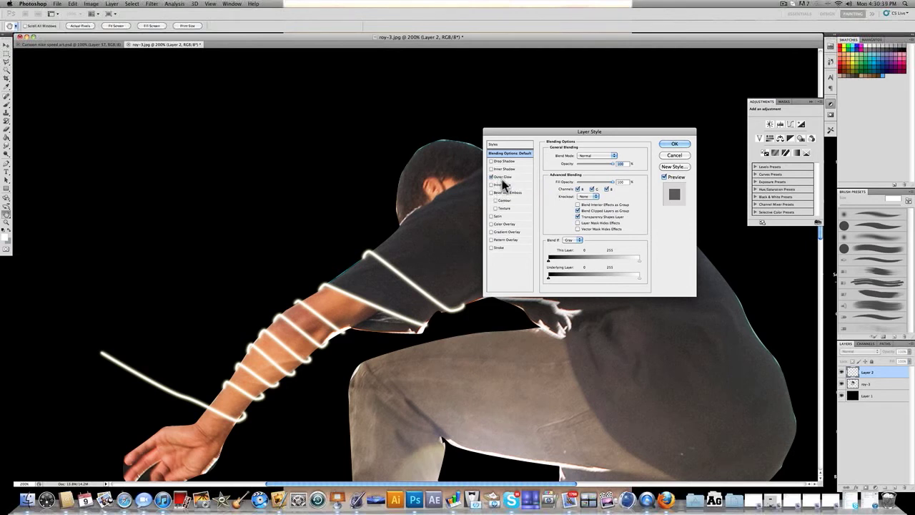
{"action": "left_click", "coordinate": [506, 177]}
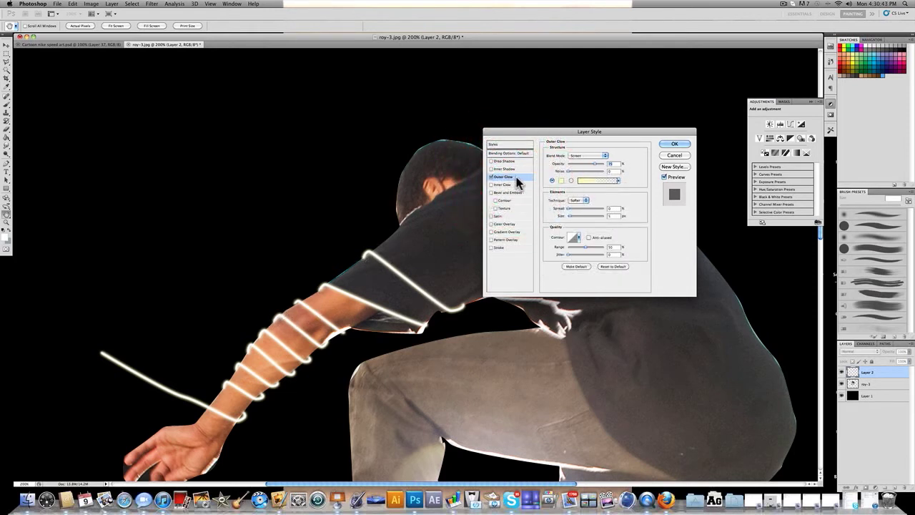
- Change the outer glow's colour to a light cyan
{"action": "left_click", "coordinate": [561, 182]}
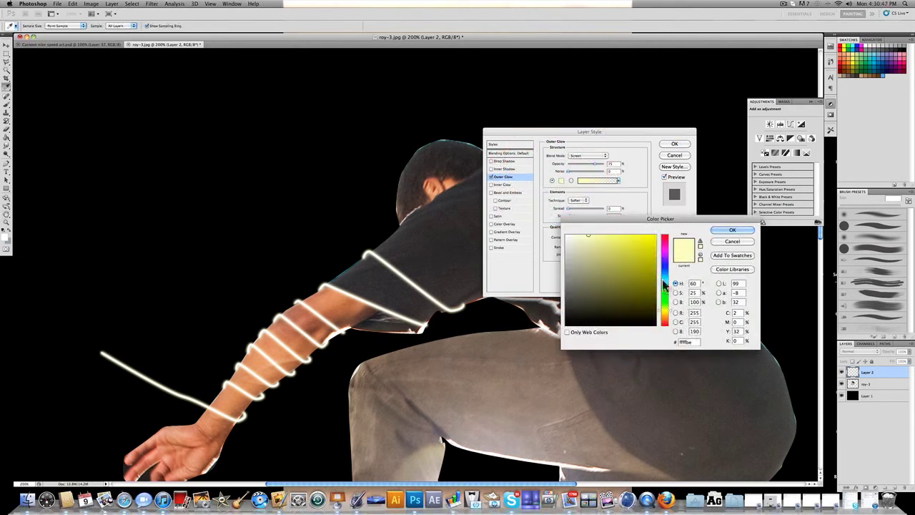
{"action": "left_click_drag", "start_coordinate": [665, 285], "coordinate": [666, 279]}
{"action": "left_click_drag", "start_coordinate": [628, 245], "coordinate": [604, 241]}
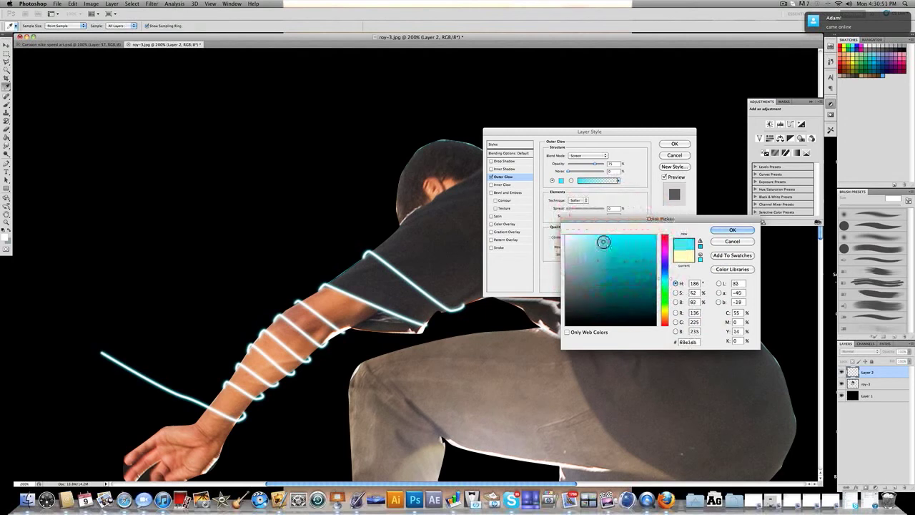
{"action": "left_click", "coordinate": [733, 233]}
- Set the outer glow's opacity to 100%, spread to 0% and size to 10 px, and apply the layer style
{"action": "left_click_drag", "start_coordinate": [599, 166], "coordinate": [606, 166]}
{"action": "left_click", "coordinate": [647, 164]}
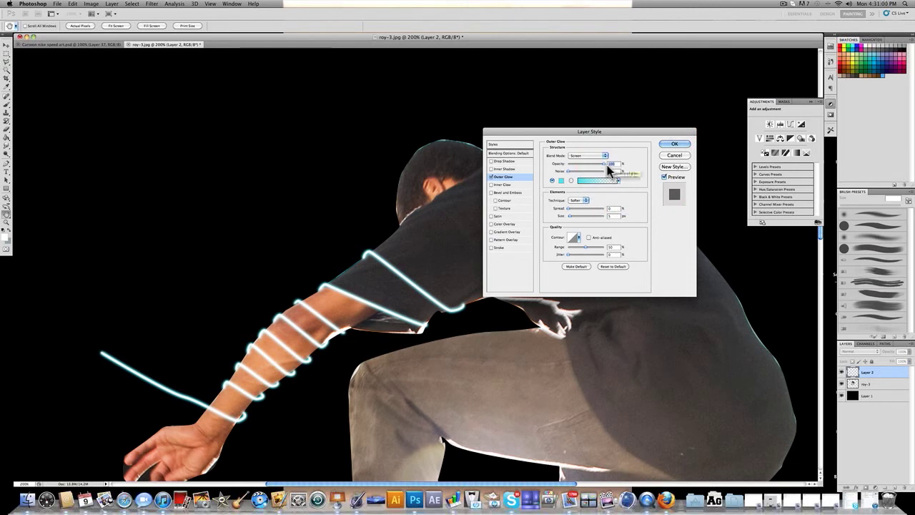
{"action": "mouse_move", "coordinate": [593, 176]}
{"action": "left_mouse_down"}
{"action": "mouse_move", "coordinate": [608, 178]}
{"action": "mouse_move", "coordinate": [576, 178]}
{"action": "mouse_move", "coordinate": [616, 209]}
{"action": "left_mouse_up"}
{"action": "left_click", "coordinate": [491, 166]}
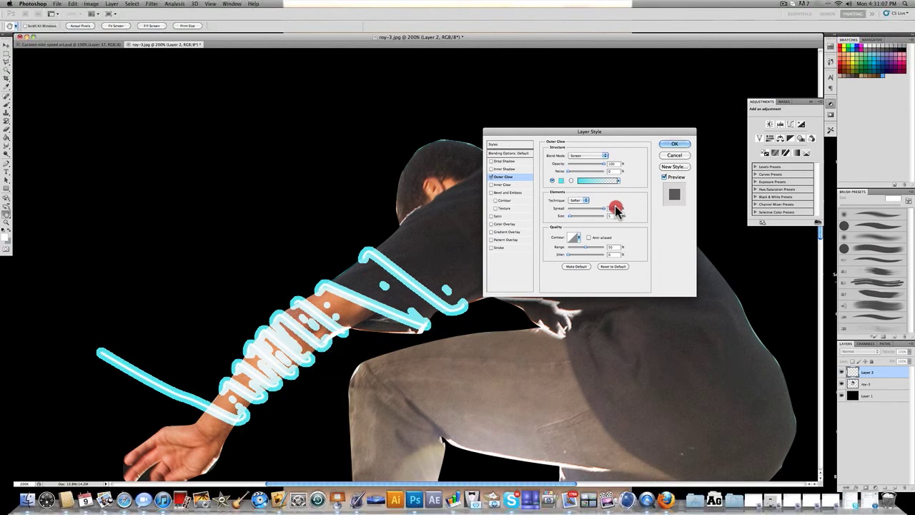
{"action": "mouse_move", "coordinate": [616, 209]}
{"action": "left_mouse_down"}
{"action": "mouse_move", "coordinate": [552, 207]}
{"action": "mouse_move", "coordinate": [606, 214]}
{"action": "mouse_move", "coordinate": [571, 213]}
{"action": "left_mouse_up"}
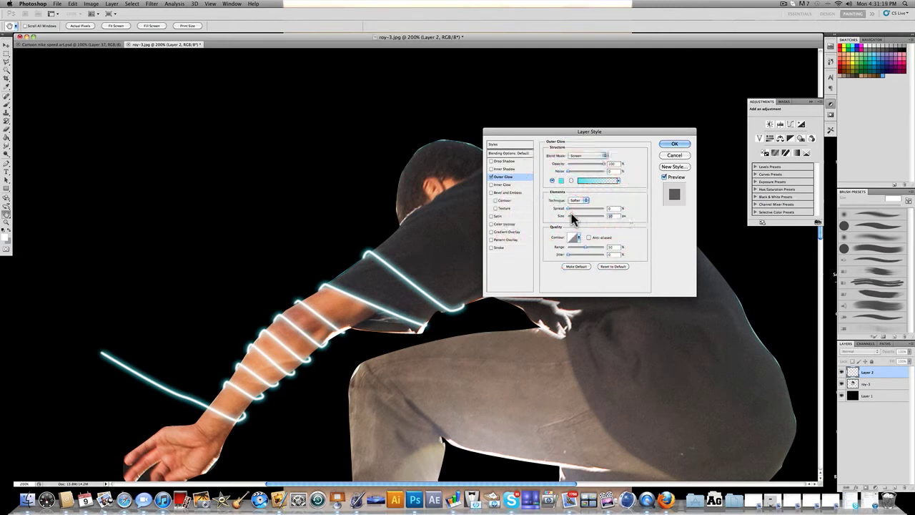
{"action": "mouse_move", "coordinate": [591, 249]}
{"action": "left_mouse_down"}
{"action": "mouse_move", "coordinate": [580, 252]}
{"action": "mouse_move", "coordinate": [598, 259]}
{"action": "left_mouse_up"}
{"action": "left_click_drag", "start_coordinate": [524, 259], "coordinate": [511, 249]}
{"action": "left_click", "coordinate": [674, 145]}
- Examine the glowing line around the arm and the whole skater at several magnifications
{"action": "scroll", "coordinate": [476, 278], "scroll_direction": "down", "scroll_amount": 3}
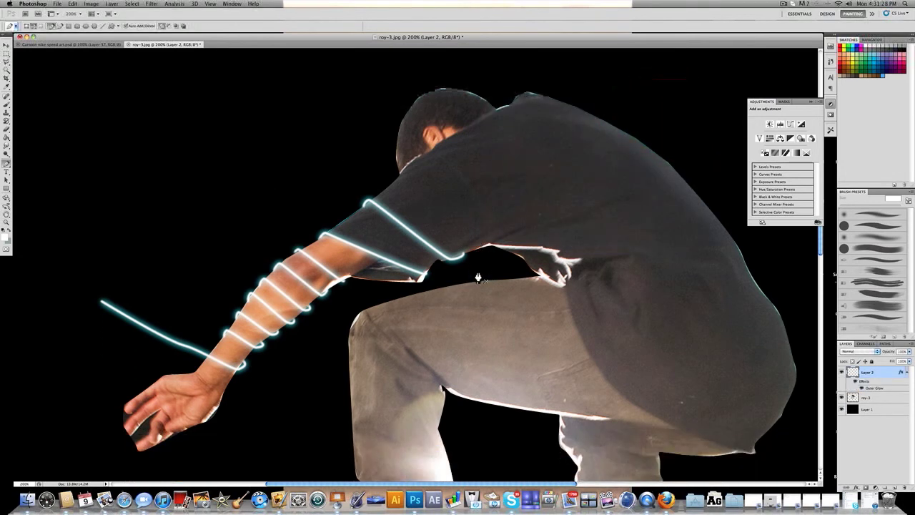
{"action": "key", "text": "p"}
{"action": "key", "text": "super+minus"}
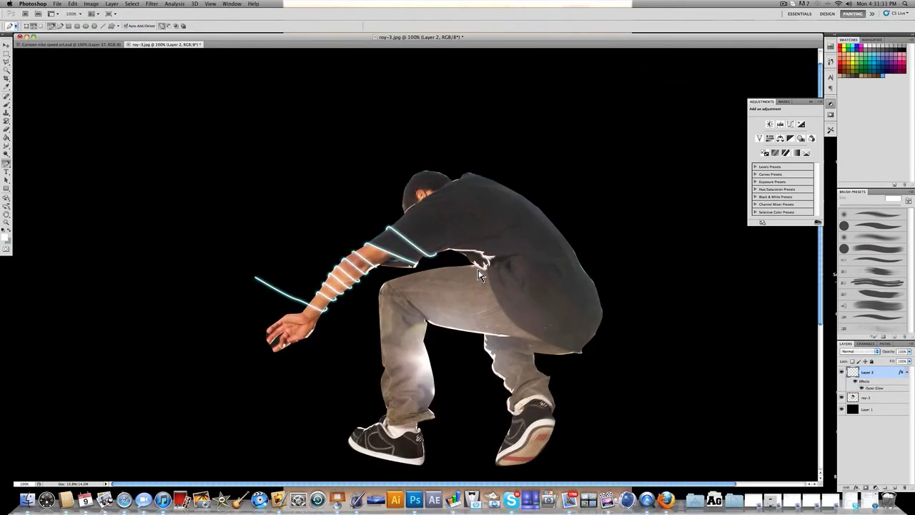
{"action": "key", "text": "super+plus"}
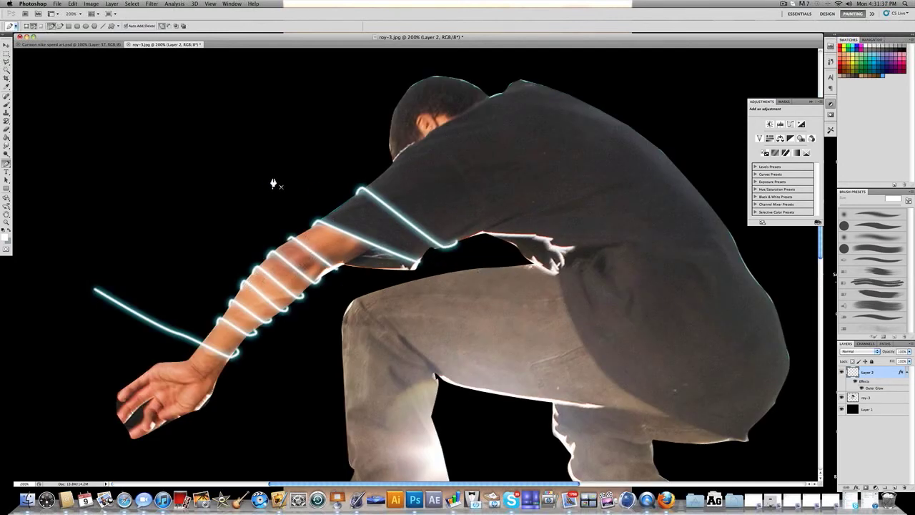
{"action": "scroll", "coordinate": [273, 184], "scroll_direction": "up", "scroll_amount": 3}
{"action": "scroll", "coordinate": [273, 183], "scroll_direction": "up", "scroll_amount": 2}
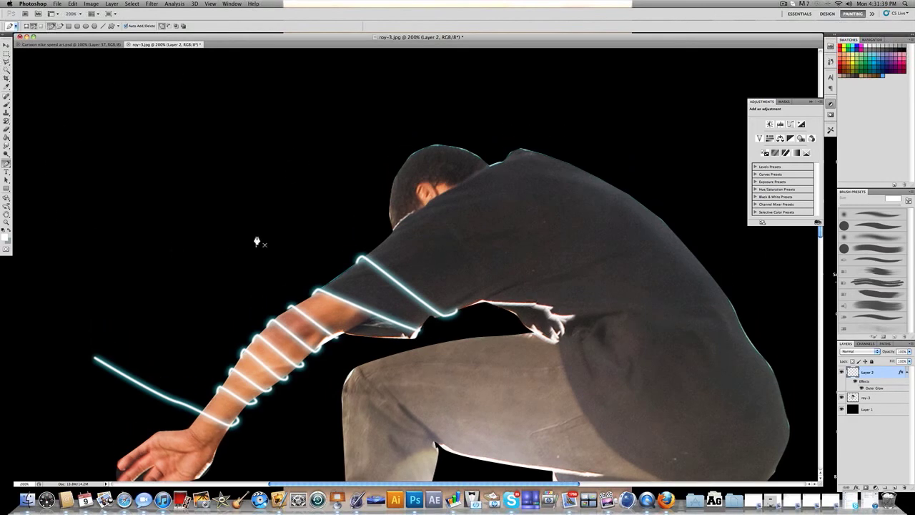
{"action": "scroll", "coordinate": [578, 173], "scroll_direction": "down", "scroll_amount": 5}
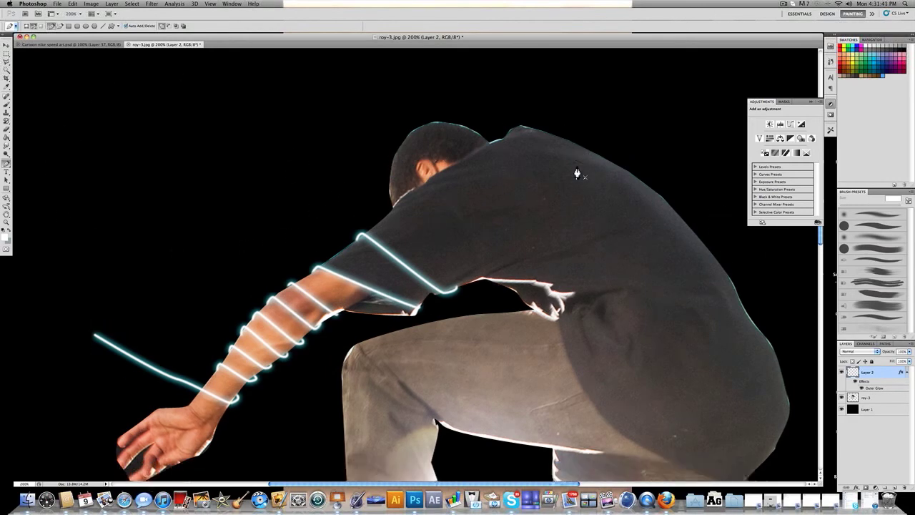
{"action": "scroll", "coordinate": [578, 174], "scroll_direction": "down", "scroll_amount": 20}
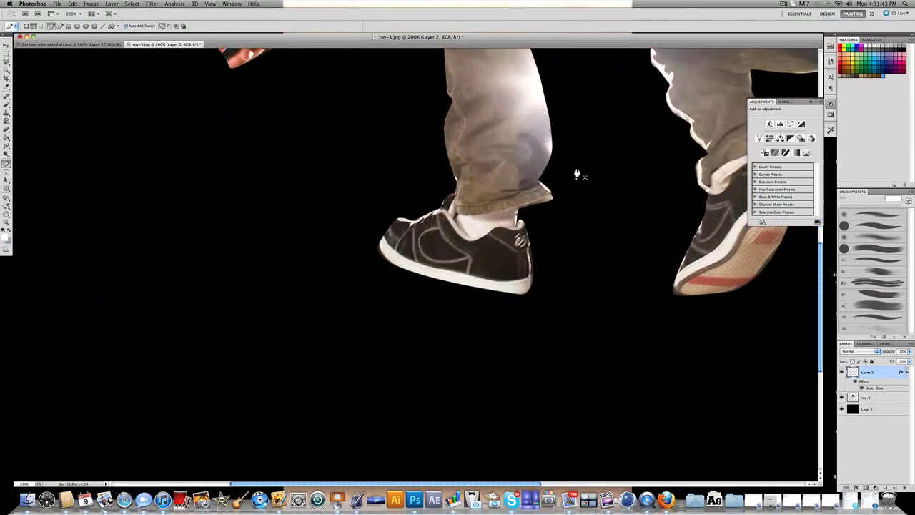
{"action": "key", "text": "super+minus"}
{"action": "key", "text": "super+minus"}
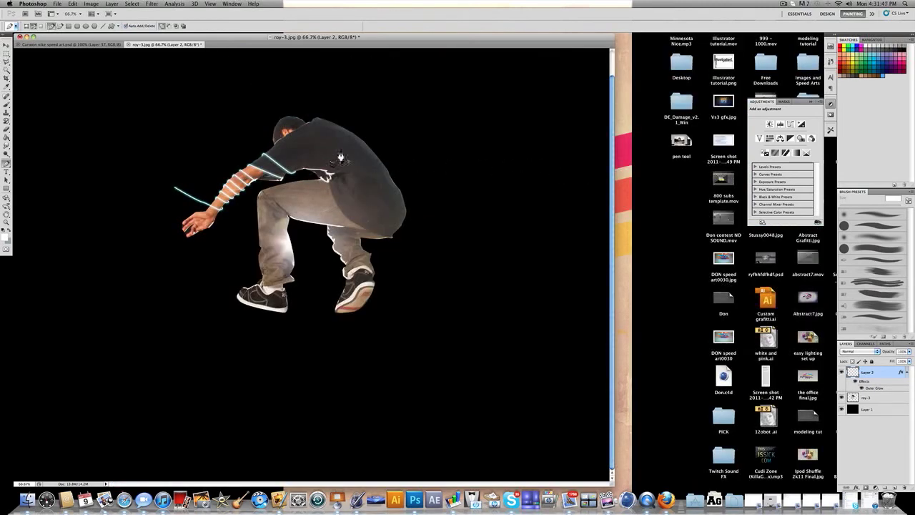
{"action": "scroll", "coordinate": [284, 158], "scroll_direction": "up", "scroll_amount": 2}
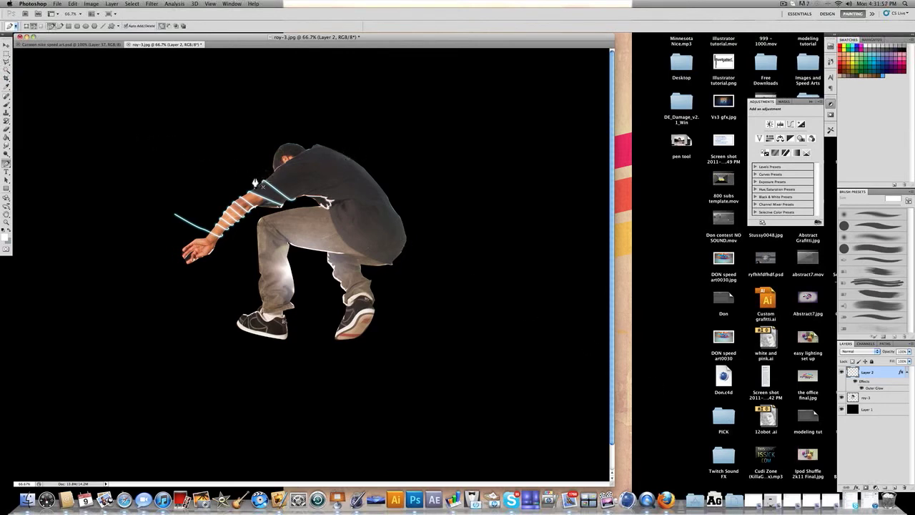
{"action": "scroll", "coordinate": [256, 181], "scroll_direction": "down", "scroll_amount": 1}
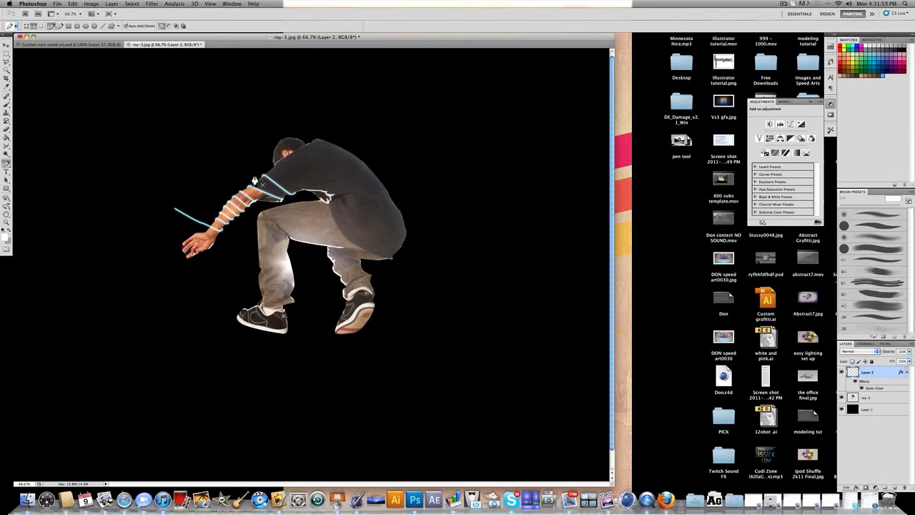
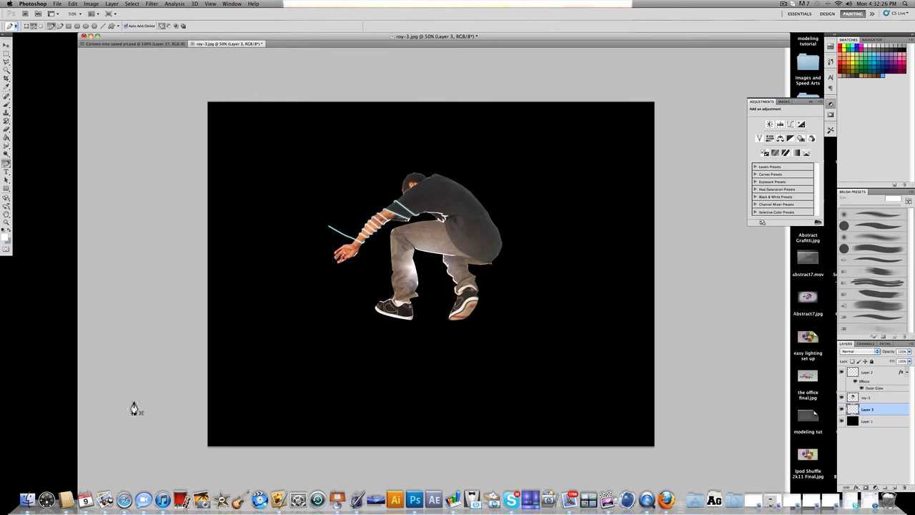
- Draw a closed, tapering pen path sweeping diagonally behind the skater, from beyond the canvas's lower-left edge to beyond its upper-right corner
{"action": "left_click", "coordinate": [166, 393]}
{"action": "left_click_drag", "start_coordinate": [606, 90], "coordinate": [613, 24]}
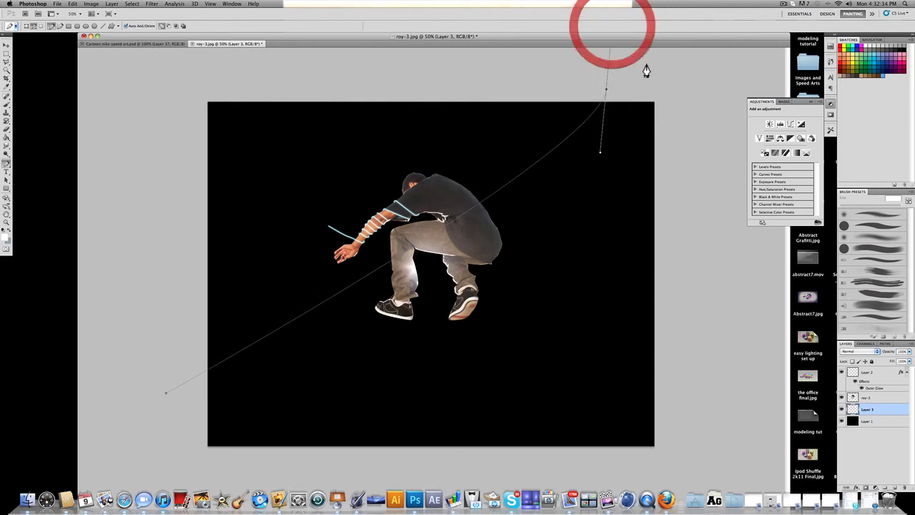
{"action": "left_click", "coordinate": [678, 81]}
{"action": "left_click", "coordinate": [672, 110]}
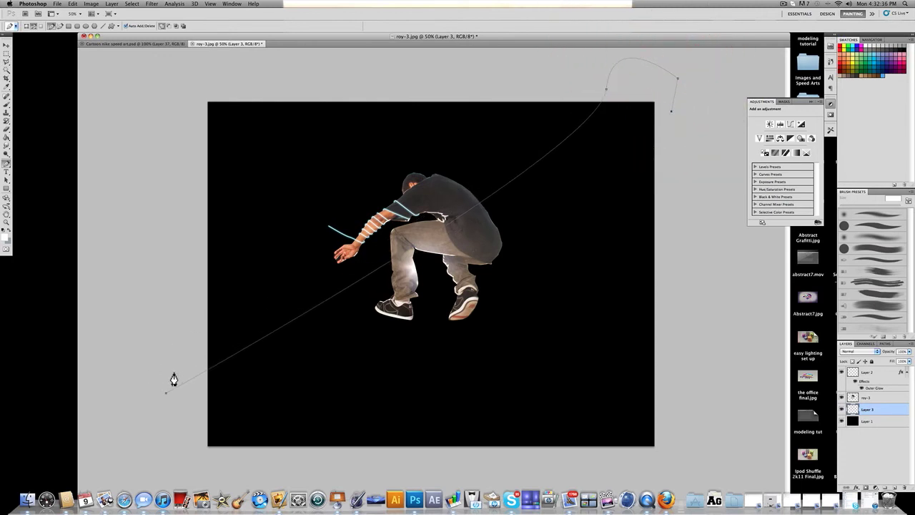
{"action": "left_click_drag", "start_coordinate": [170, 406], "coordinate": [89, 429]}
{"action": "key", "text": "super+z"}
{"action": "left_click_drag", "start_coordinate": [166, 399], "coordinate": [73, 423]}
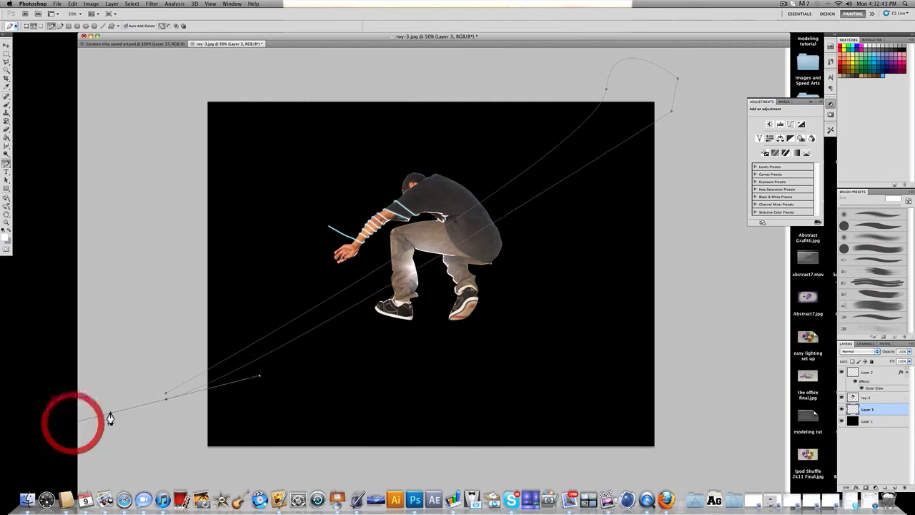
{"action": "left_click", "coordinate": [164, 400]}
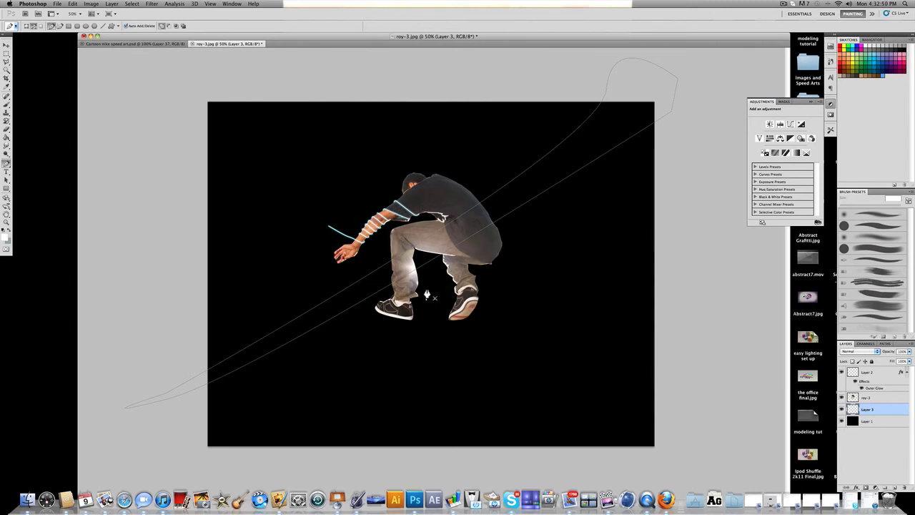
- Convert the path to a selection and fill it with white on Layer 3
{"action": "right_click", "coordinate": [296, 308]}
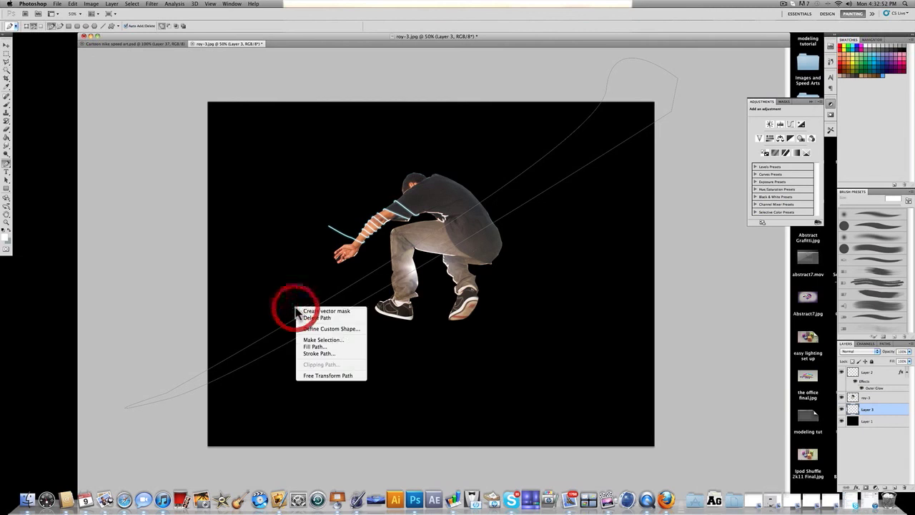
{"action": "left_click", "coordinate": [326, 341]}
{"action": "left_click", "coordinate": [497, 206]}
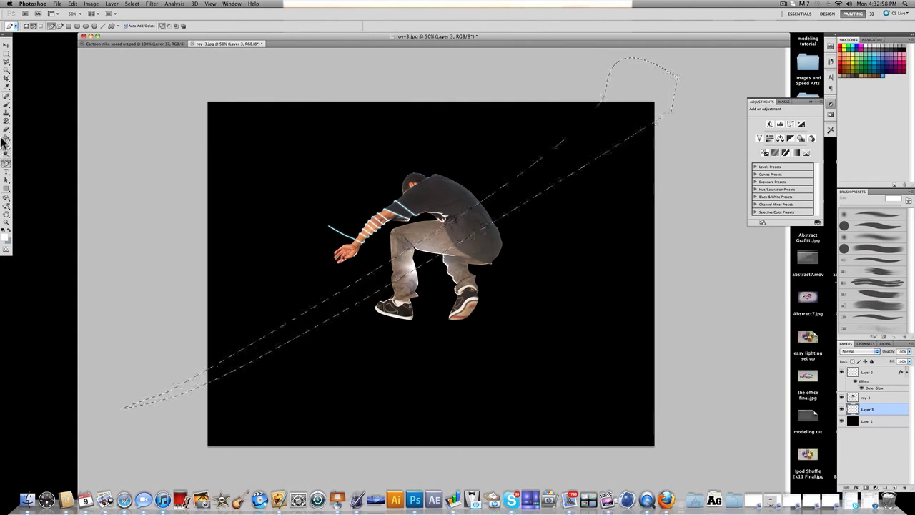
{"action": "left_click_drag", "start_coordinate": [6, 138], "coordinate": [29, 154]}
{"action": "left_click", "coordinate": [292, 321]}
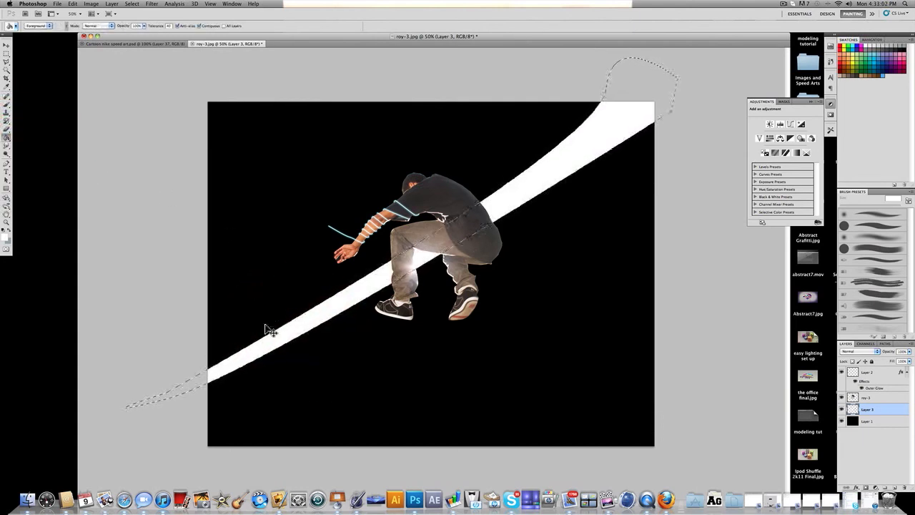
- Undo the white fill and the selection to return to the pen path
{"action": "key", "text": "super+d"}
{"action": "key", "text": "super+alt+z"}
{"action": "key", "text": "super+alt+z"}
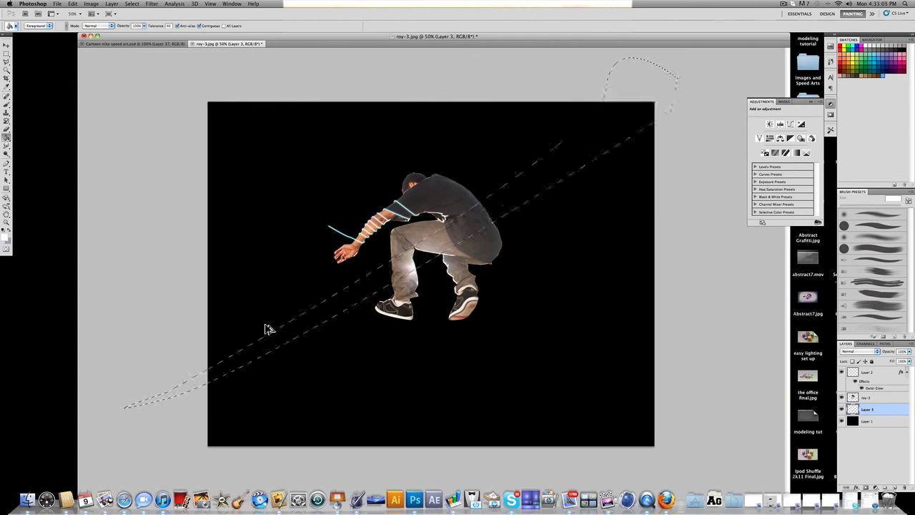
{"action": "left_click", "coordinate": [10, 172]}
{"action": "left_click", "coordinate": [32, 162]}
{"action": "right_click", "coordinate": [255, 319]}
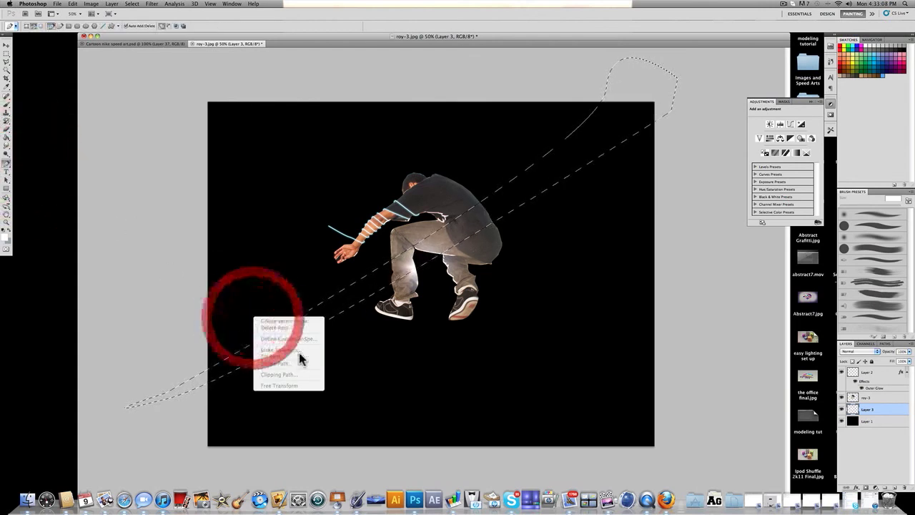
{"action": "left_click", "coordinate": [232, 309]}
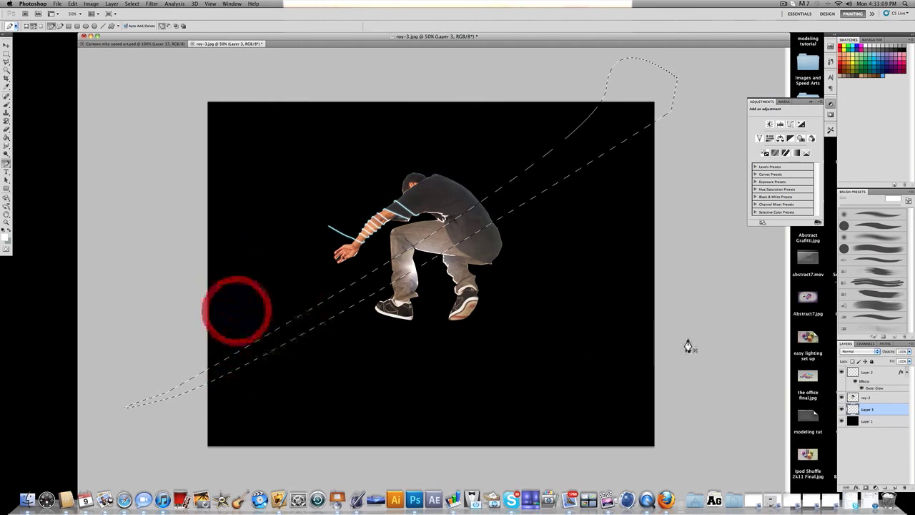
- Fill the path on Layer 3 with the cyan colour #44e2ff in Normal mode at 100% opacity, and delete the path
{"action": "right_click", "coordinate": [279, 323]}
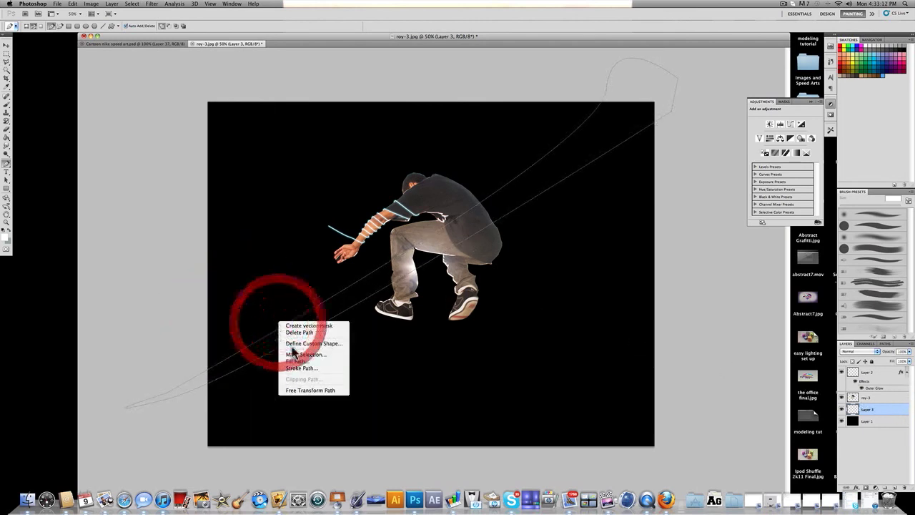
{"action": "left_click", "coordinate": [308, 364]}
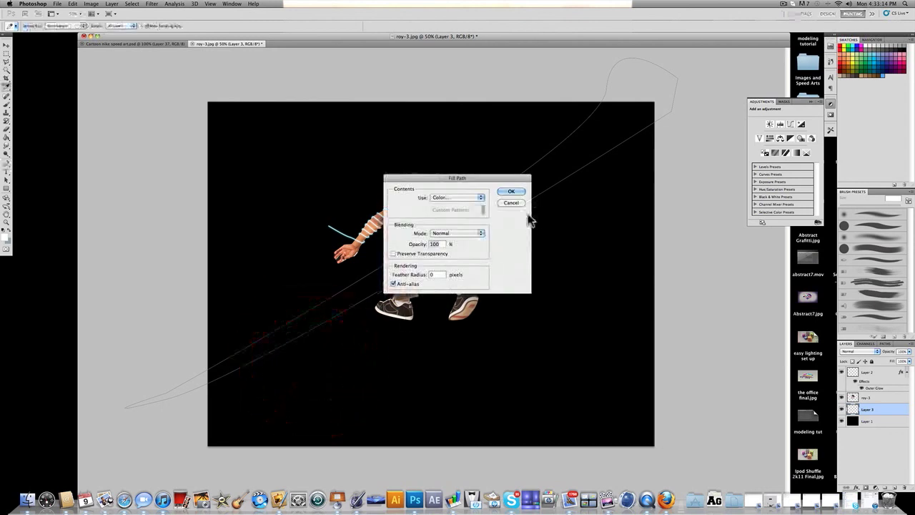
{"action": "left_click", "coordinate": [447, 200]}
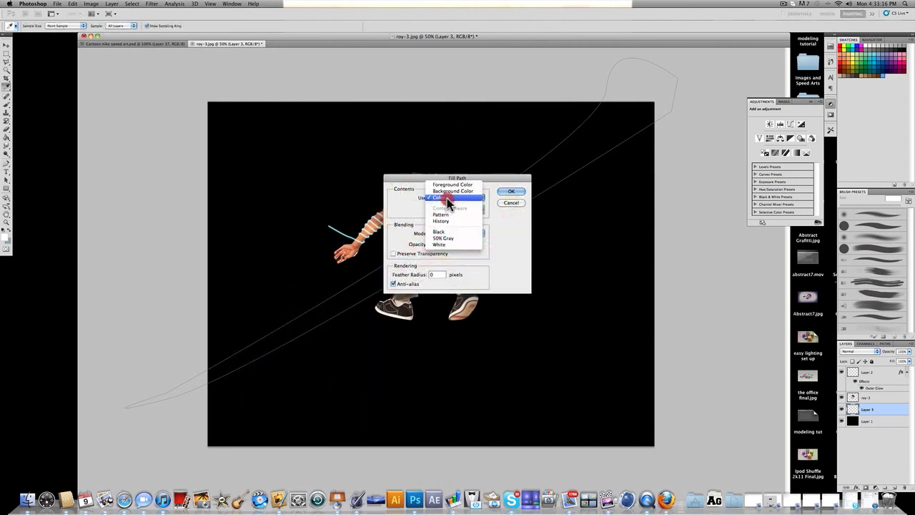
{"action": "left_click", "coordinate": [447, 198]}
{"action": "left_click_drag", "start_coordinate": [606, 240], "coordinate": [631, 224]}
{"action": "left_click", "coordinate": [726, 229]}
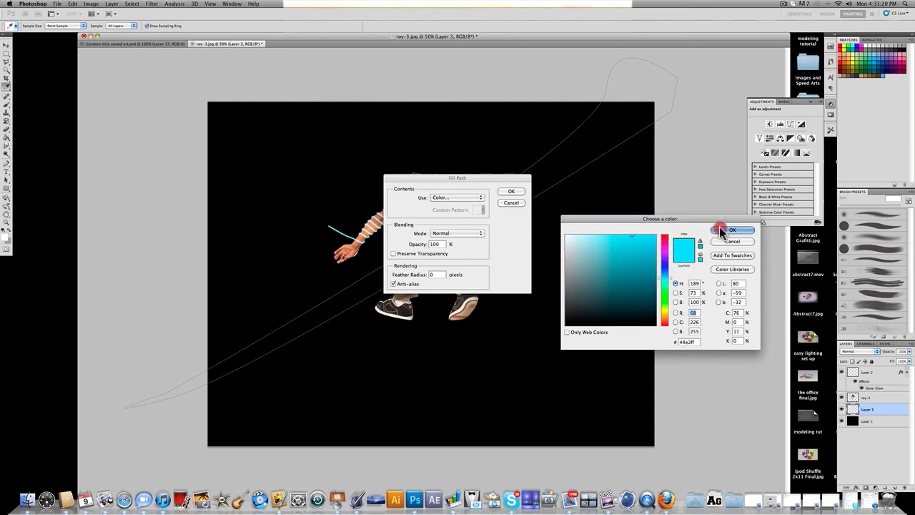
{"action": "left_click", "coordinate": [512, 193]}
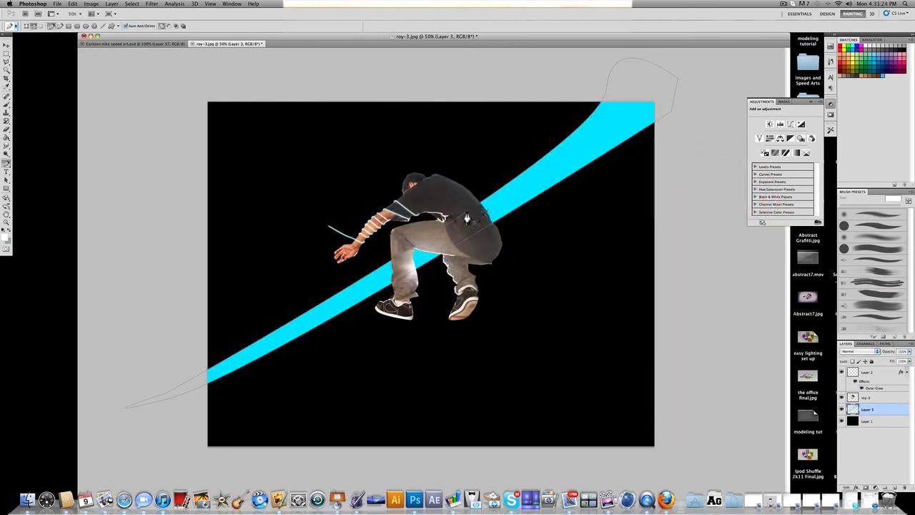
{"action": "right_click", "coordinate": [291, 346]}
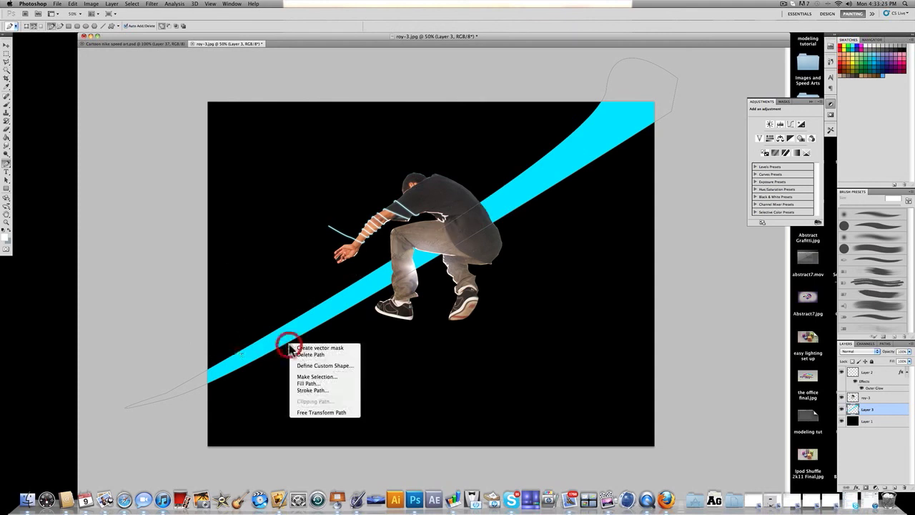
{"action": "left_click", "coordinate": [331, 354]}
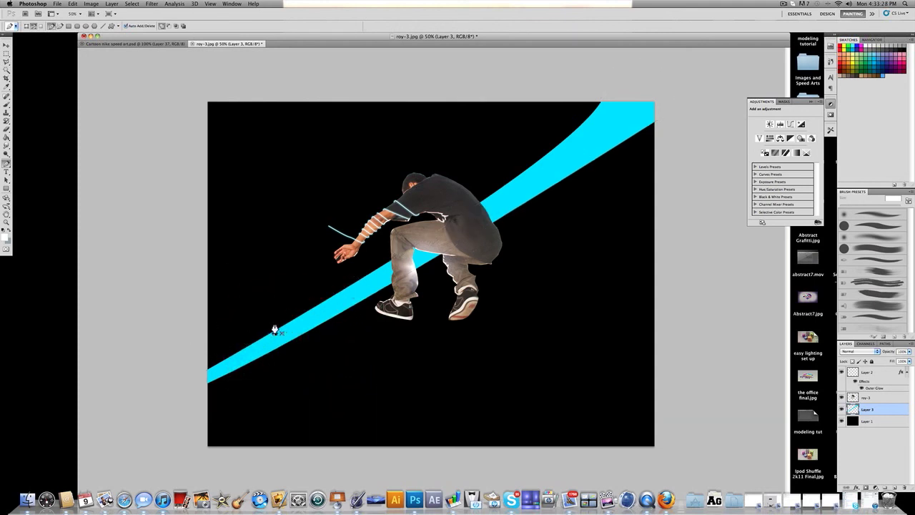